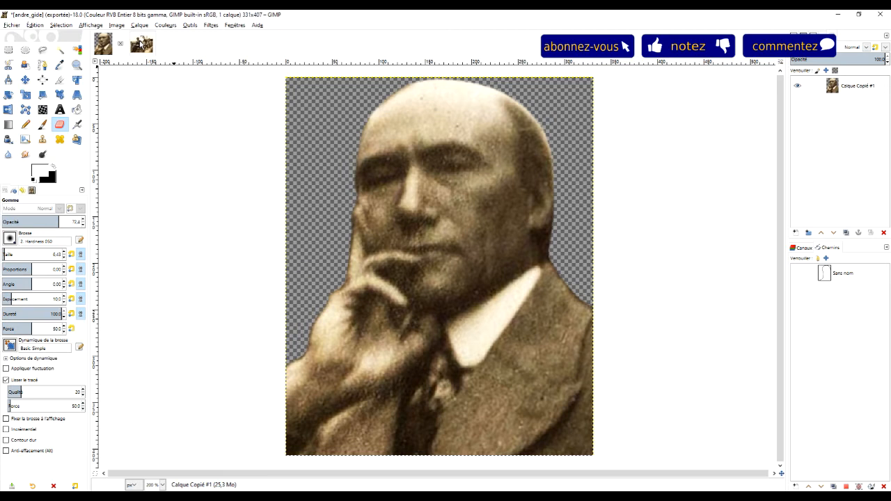
Compare the finished cut-out portrait with the original photo of the two seated men
click(141, 43)
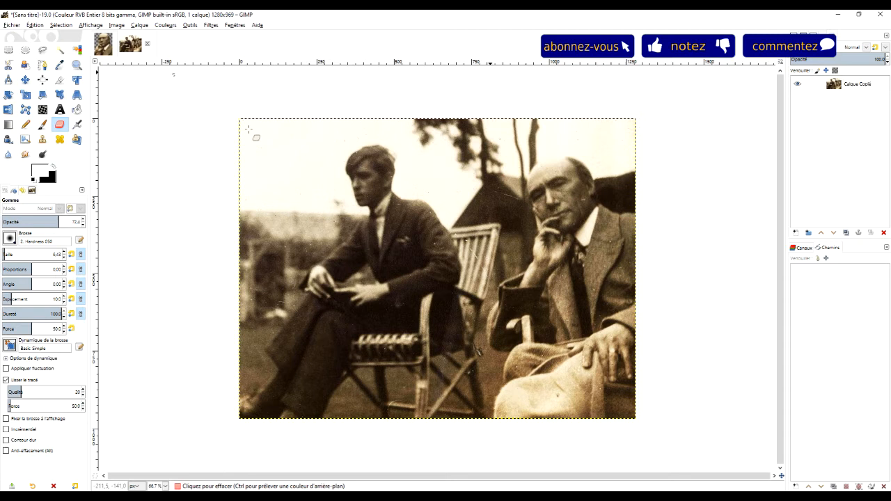
click(103, 44)
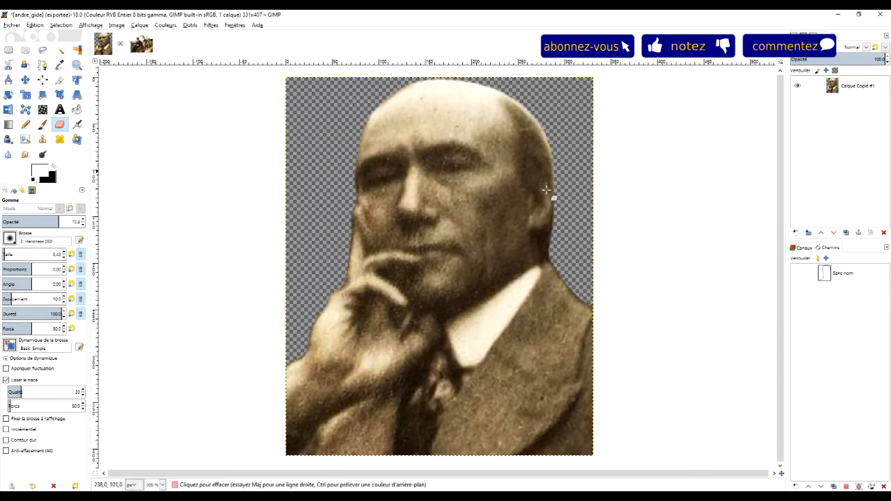
click(140, 44)
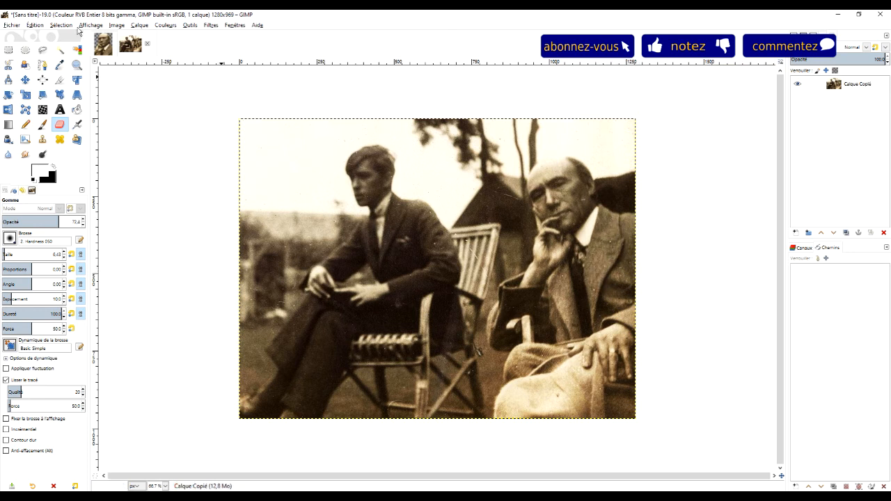
click(104, 46)
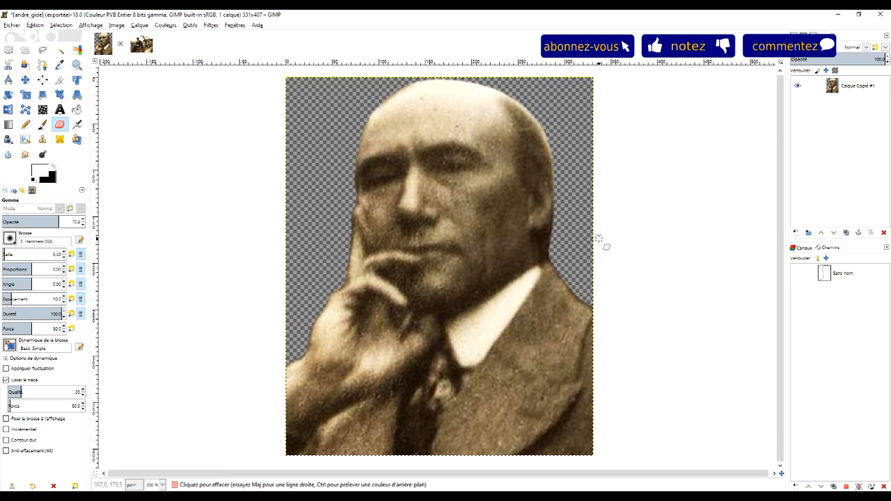
click(141, 44)
click(108, 46)
Switch to the browser and copy the 1920 photo of Marc Allégret and André Gide from Wikipedia
key(alt+Tab)
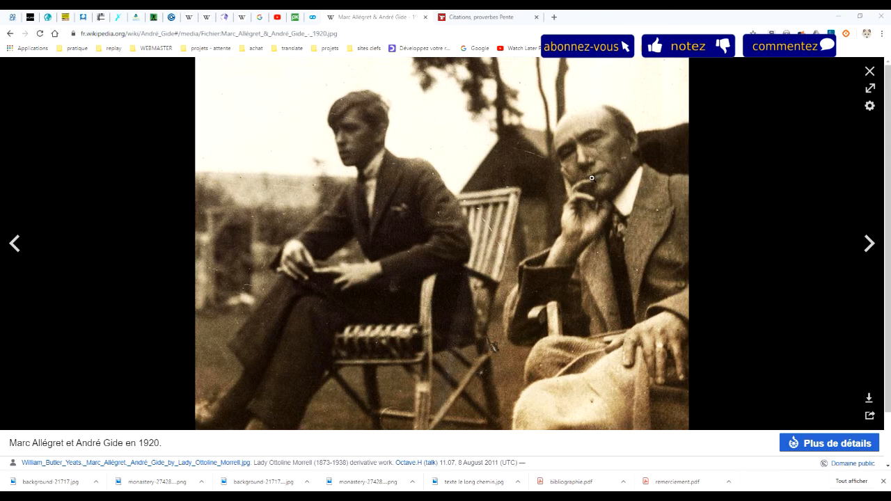
right_click(570, 167)
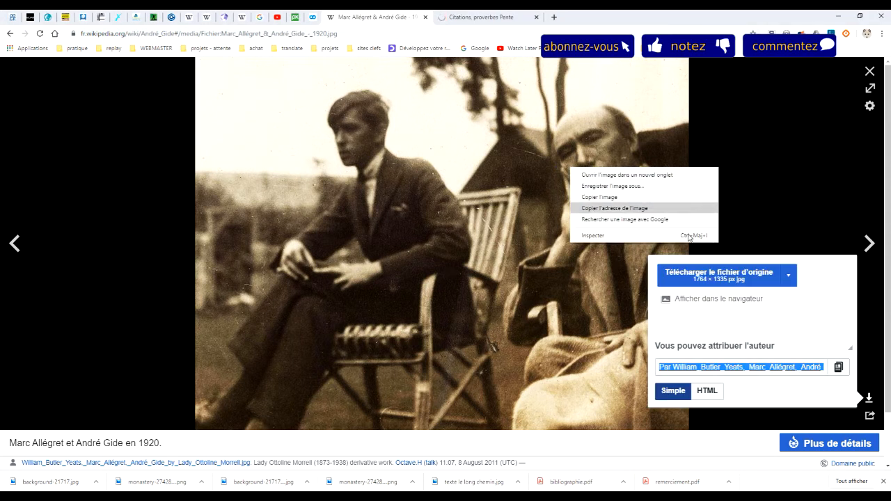
click(711, 125)
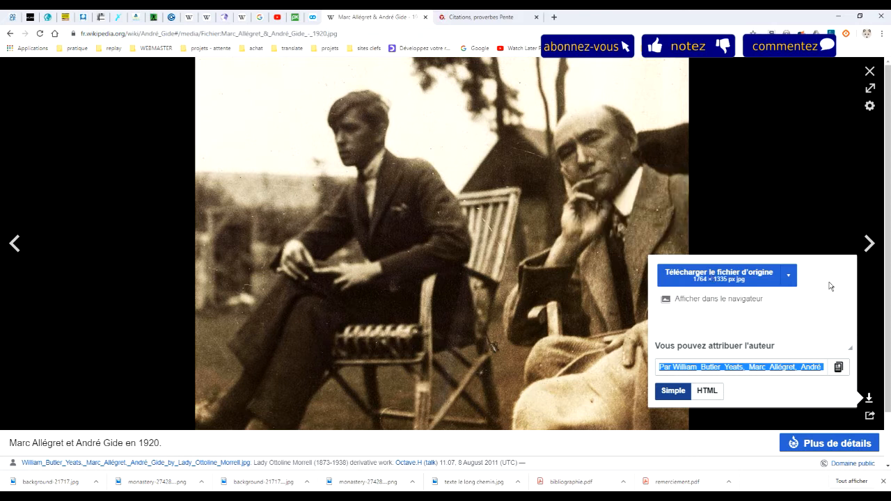
right_click(546, 148)
click(581, 176)
right_click(501, 119)
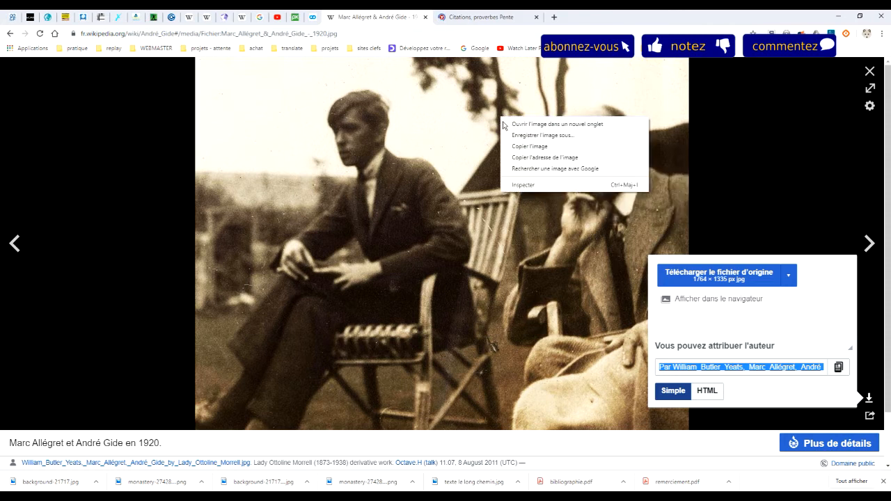
click(551, 147)
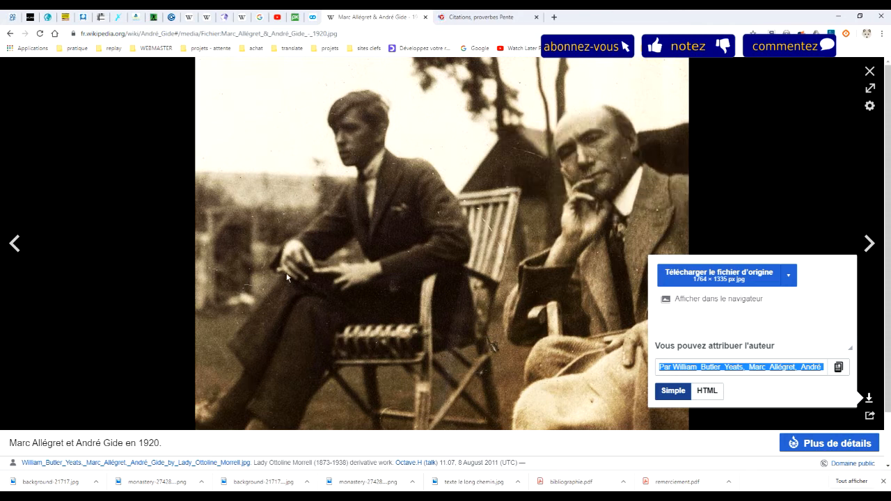
Switch to GIMP and create a new image from the copied photo
click(172, 499)
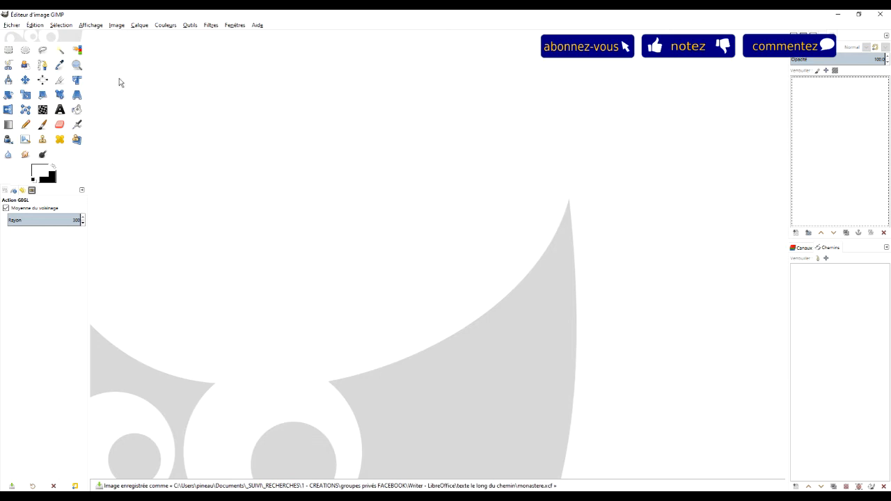
click(10, 26)
mouse_move(29, 26)
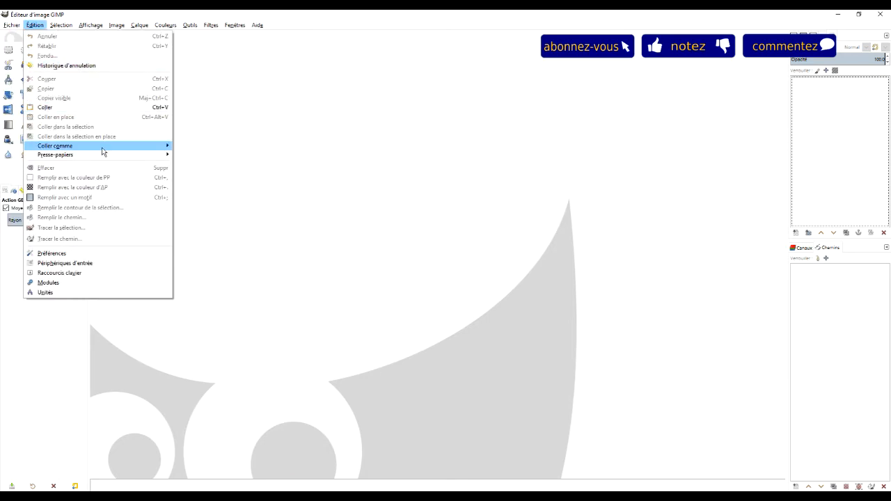
mouse_move(102, 148)
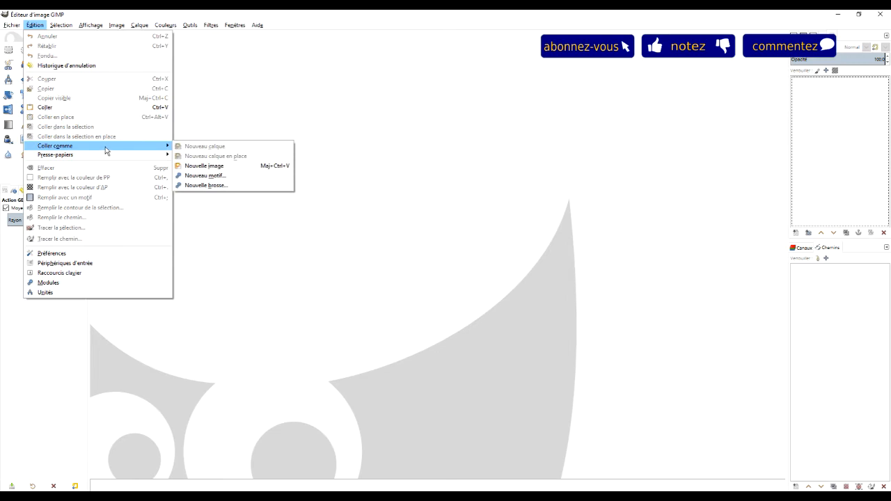
click(235, 167)
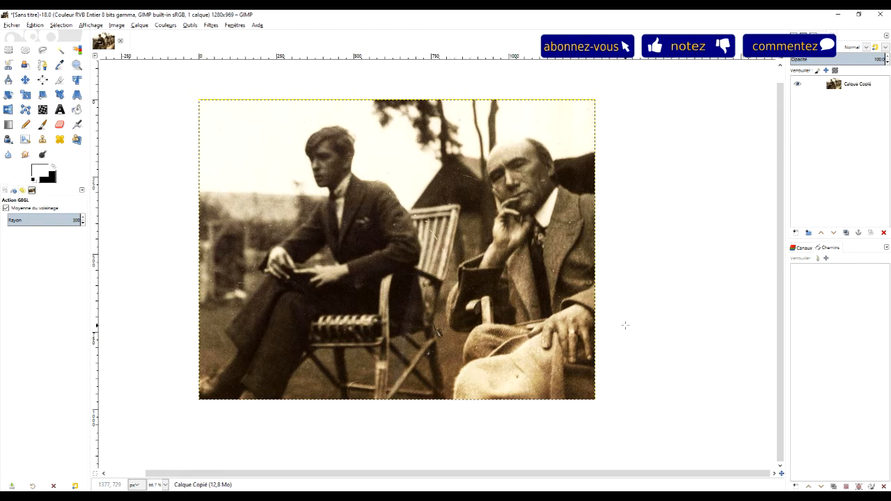
Examine the outline of the bald man up close, from his shoulder and collar to the top of his head
click(43, 66)
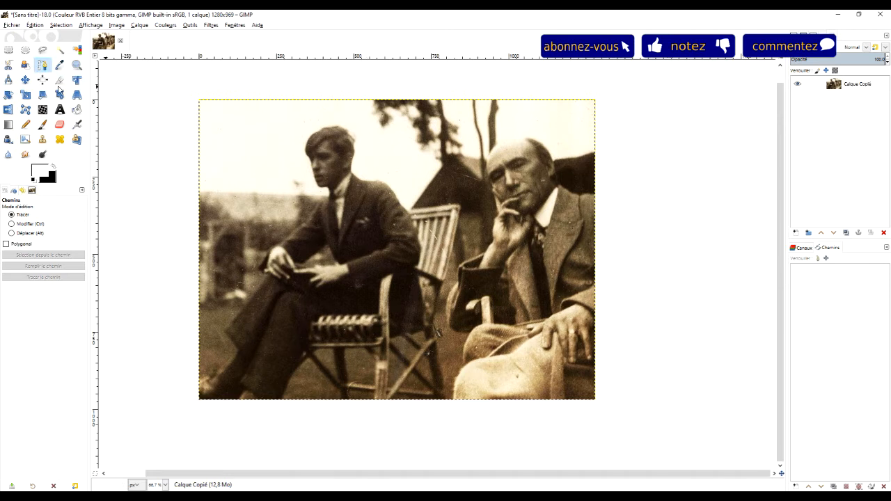
click(76, 65)
drag(448, 125, 606, 365)
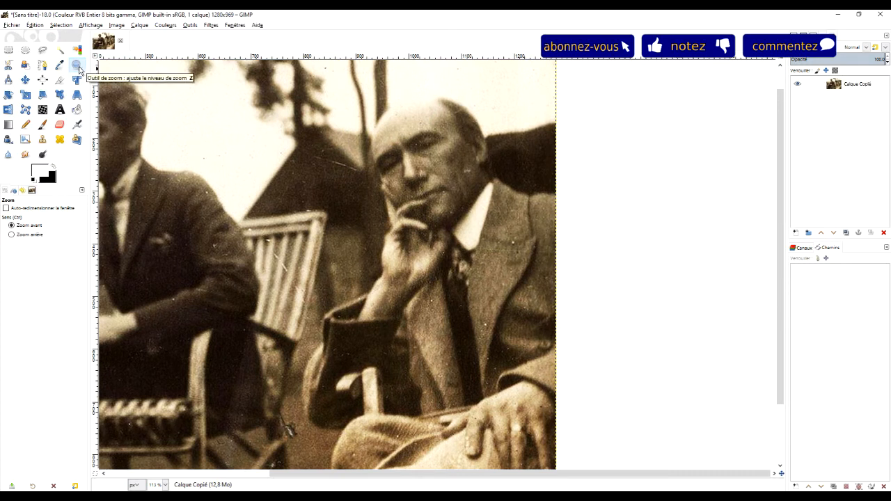
click(43, 65)
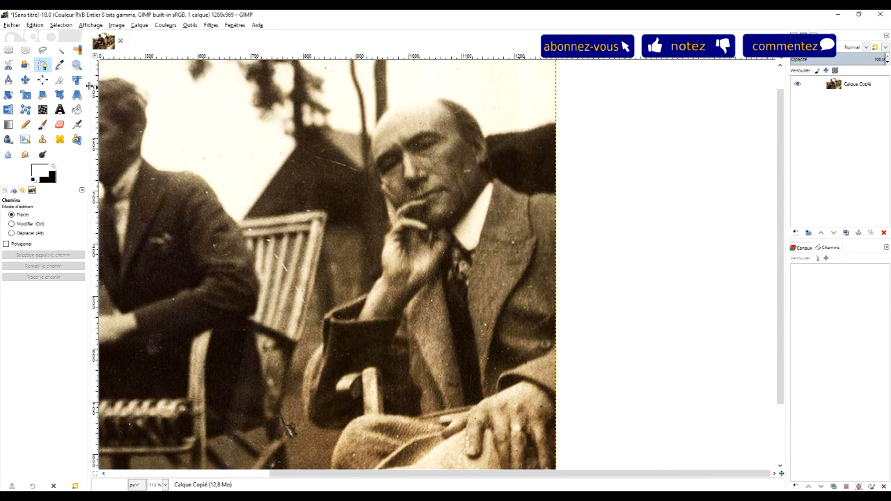
click(77, 65)
drag(441, 125, 618, 255)
drag(238, 139, 580, 369)
click(533, 259)
mouse_move(501, 253)
mouse_down()
mouse_move(511, 258)
mouse_move(490, 257)
mouse_move(503, 267)
mouse_move(489, 271)
mouse_move(623, 277)
mouse_up()
drag(314, 157, 452, 336)
drag(359, 130, 471, 328)
mouse_move(255, 316)
mouse_down()
mouse_move(431, 241)
mouse_move(498, 180)
mouse_up()
drag(288, 357, 401, 146)
drag(499, 372, 431, 273)
drag(494, 345, 414, 181)
drag(670, 197, 369, 257)
drag(719, 208, 453, 246)
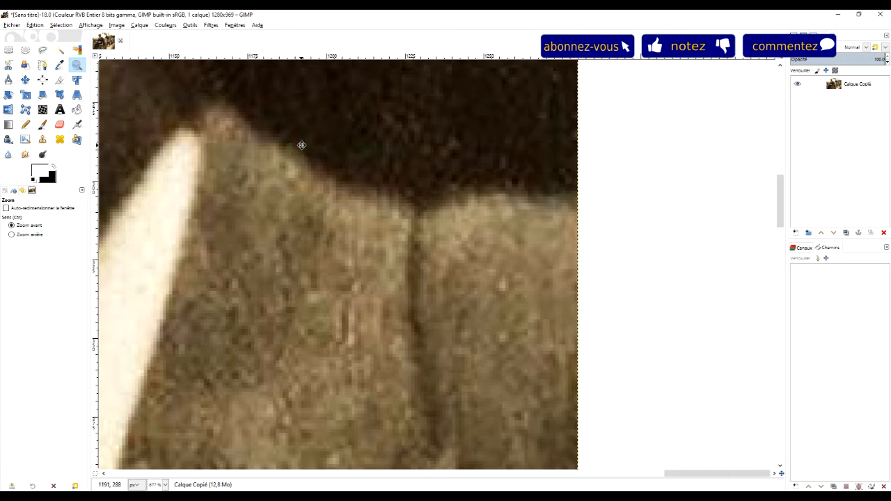
drag(302, 145, 627, 362)
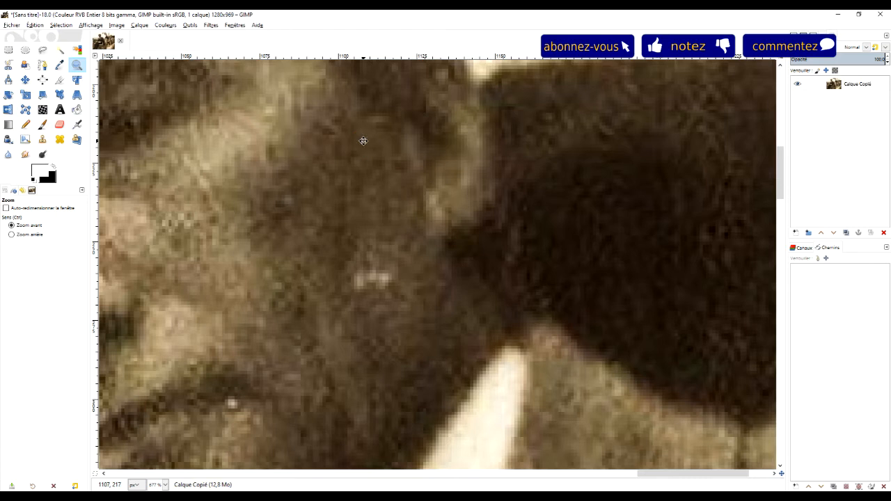
drag(364, 141, 578, 434)
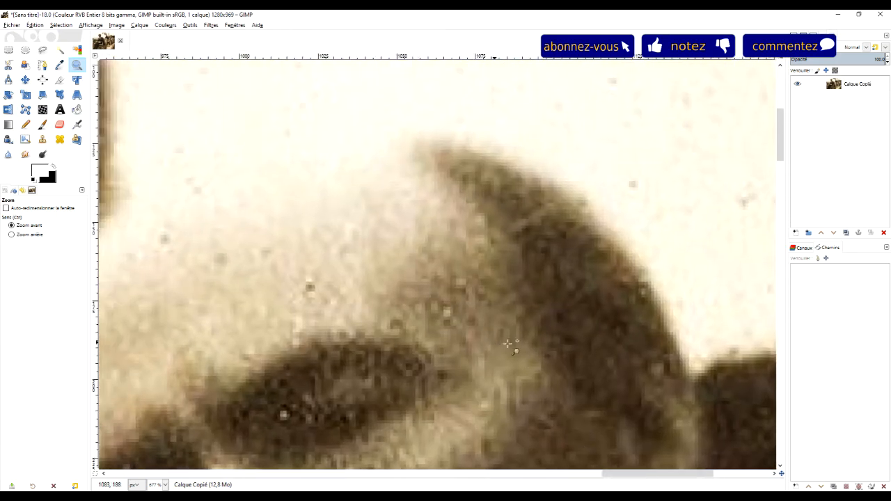
drag(625, 373, 407, 125)
drag(689, 378, 471, 182)
mouse_move(630, 331)
mouse_down()
mouse_move(596, 327)
mouse_move(541, 341)
mouse_up()
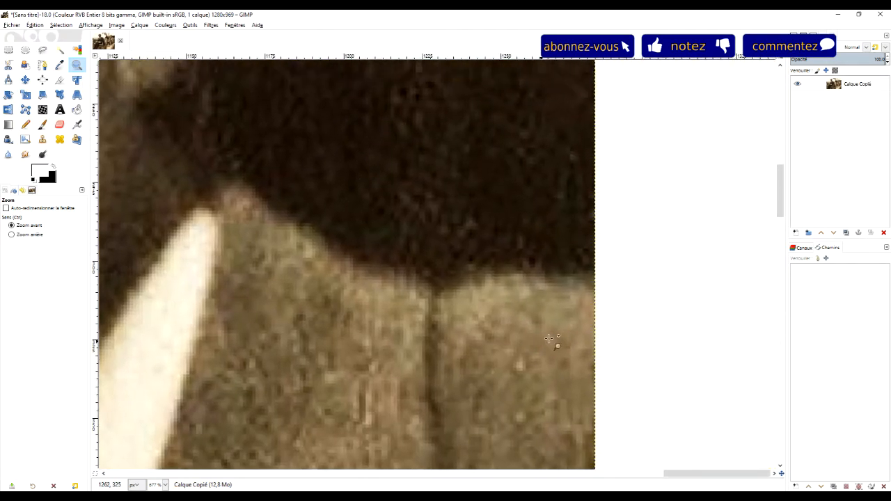
Start a path at the photo's right edge and trace the top of the bald man's jacket shoulder with curved nodes
click(42, 65)
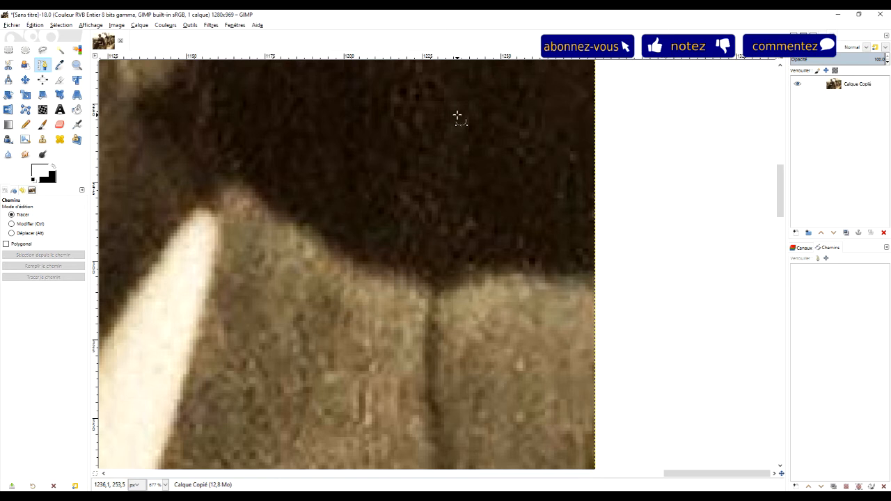
click(591, 272)
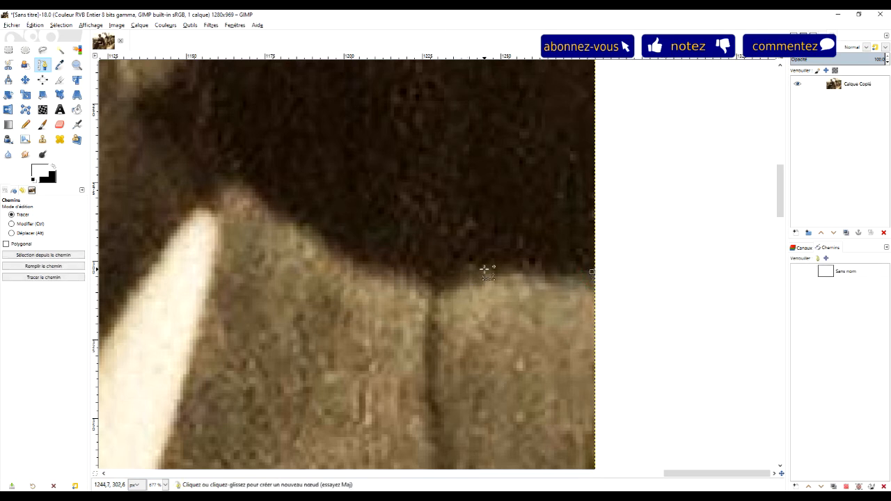
click(555, 273)
drag(556, 273, 547, 271)
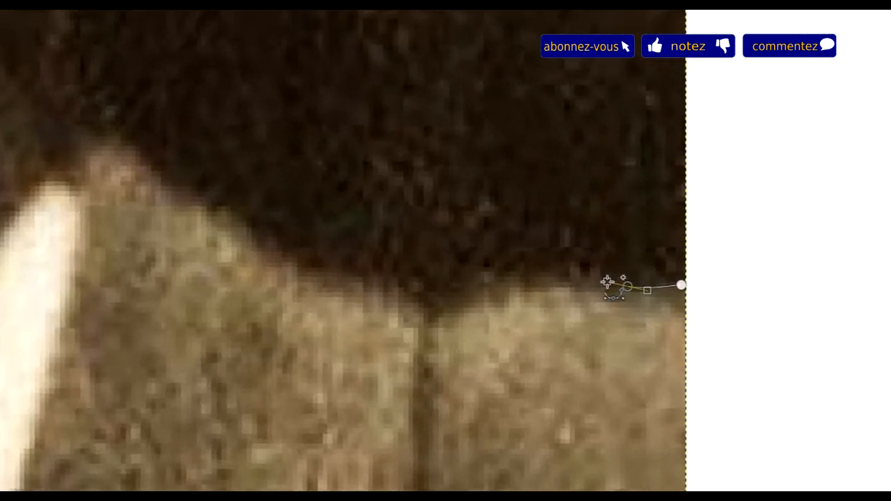
drag(623, 285, 641, 287)
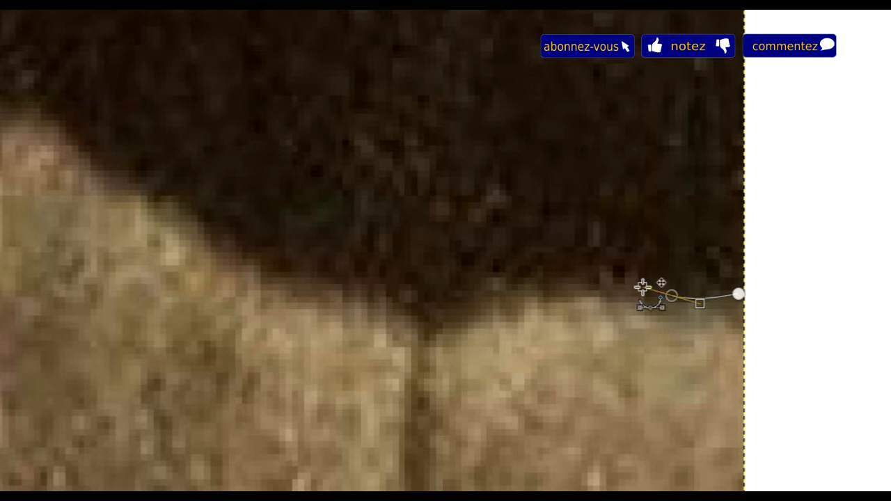
click(509, 293)
drag(509, 293, 409, 305)
click(432, 314)
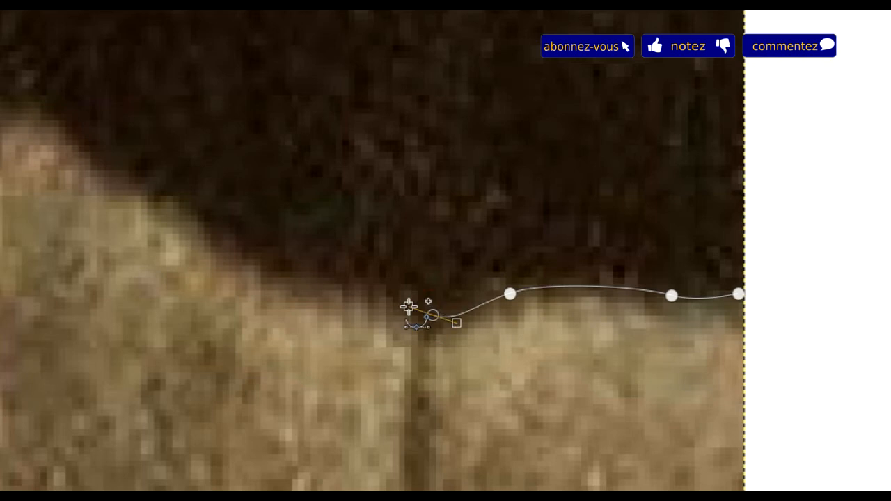
drag(315, 281, 289, 278)
drag(223, 241, 190, 217)
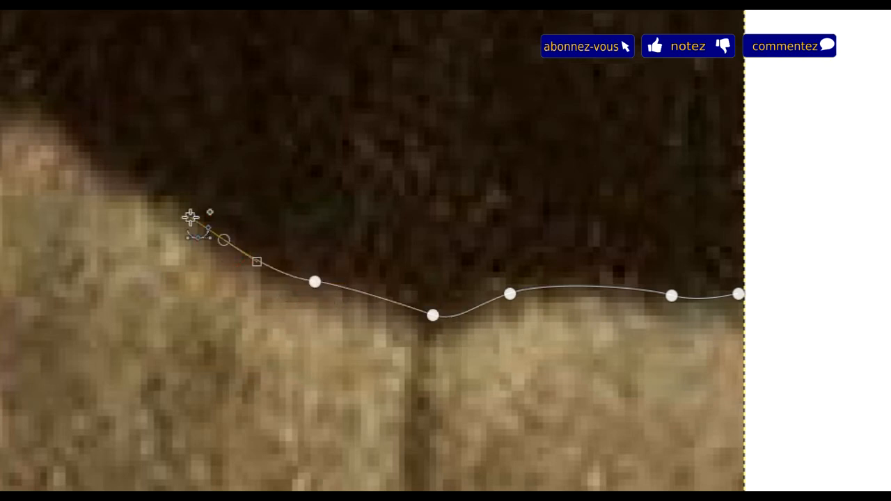
Extend the path past the collar tip to the nape and reposition the nape node closer to the collar
drag(139, 65, 560, 189)
drag(469, 237, 442, 191)
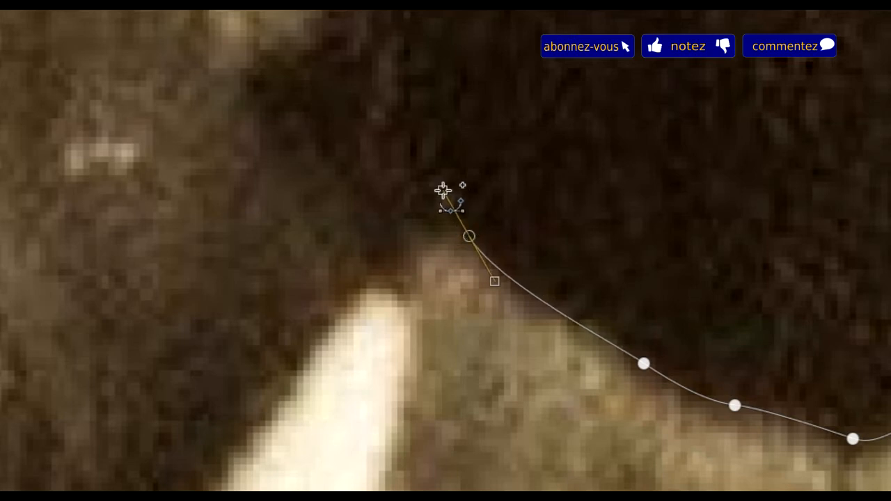
drag(547, 69, 663, 360)
scroll(662, 361, down, 4)
scroll(545, 91, up, 5)
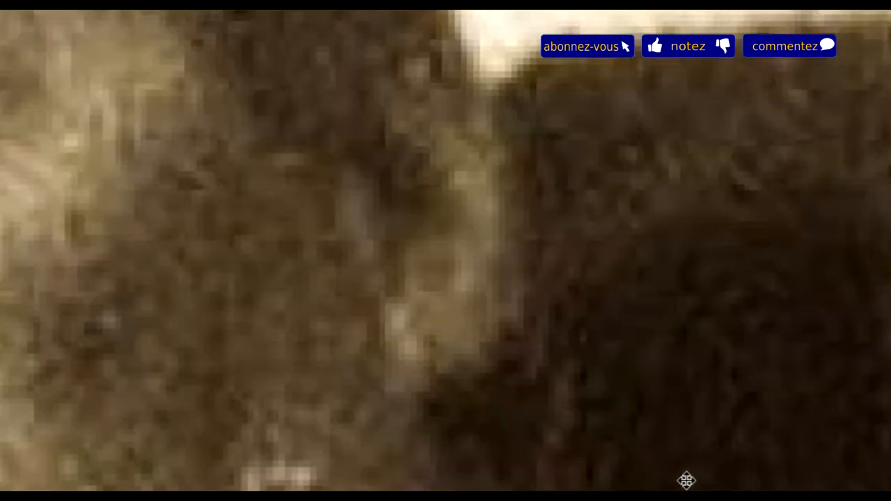
drag(559, 338, 549, 265)
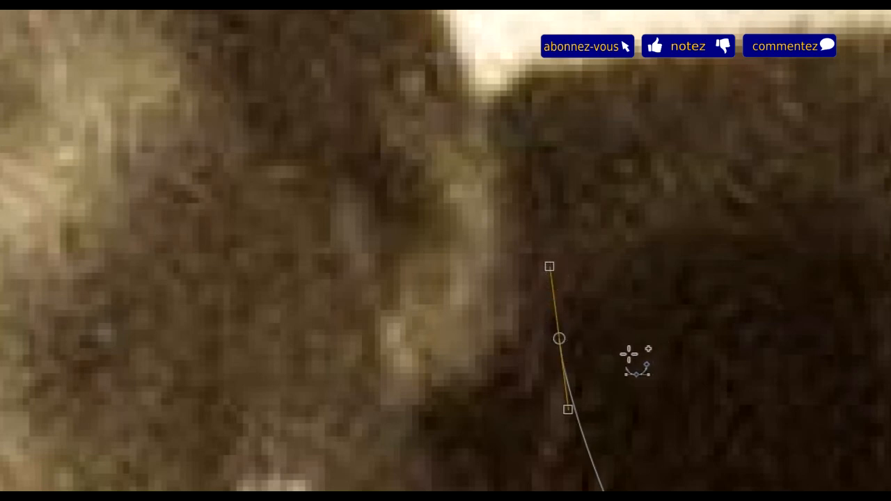
scroll(640, 365, down, 5)
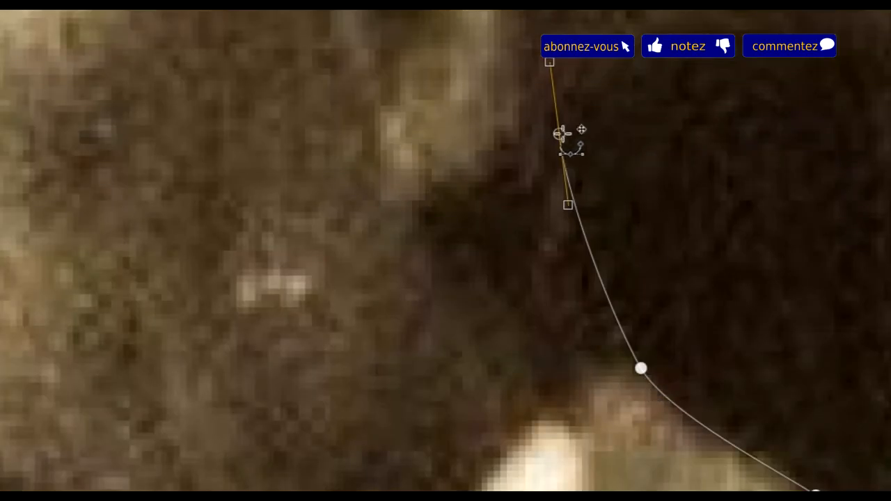
drag(562, 133, 580, 267)
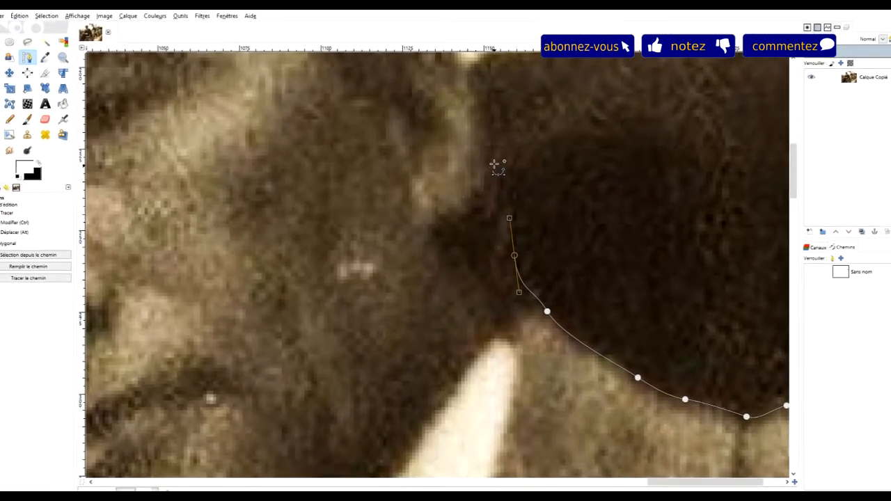
Continue the path up behind the ear to where the dark background meets the light sky
click(498, 153)
drag(519, 139, 573, 367)
drag(525, 328, 519, 307)
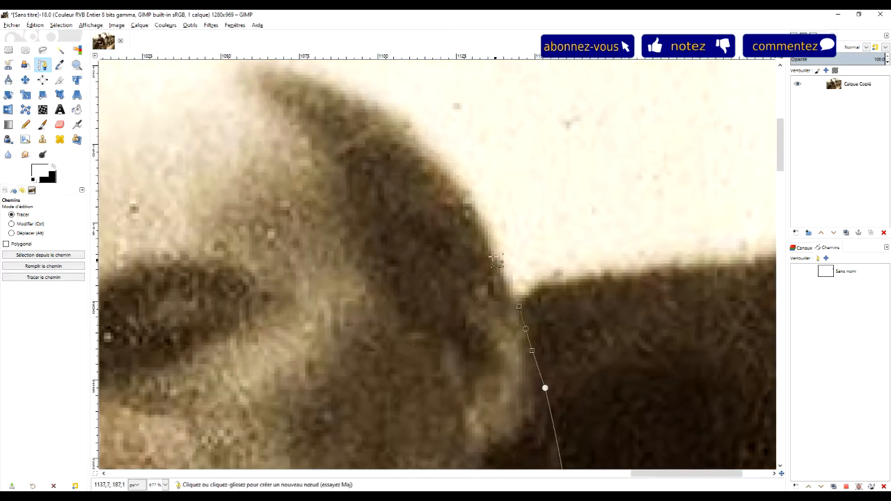
Extend the path with curved nodes up the back of the bald man's head to the top of his dark hair
mouse_move(480, 211)
mouse_down()
mouse_move(473, 200)
mouse_move(478, 208)
mouse_up()
drag(477, 143, 594, 332)
drag(542, 309, 531, 297)
drag(469, 264, 449, 254)
drag(324, 273, 542, 265)
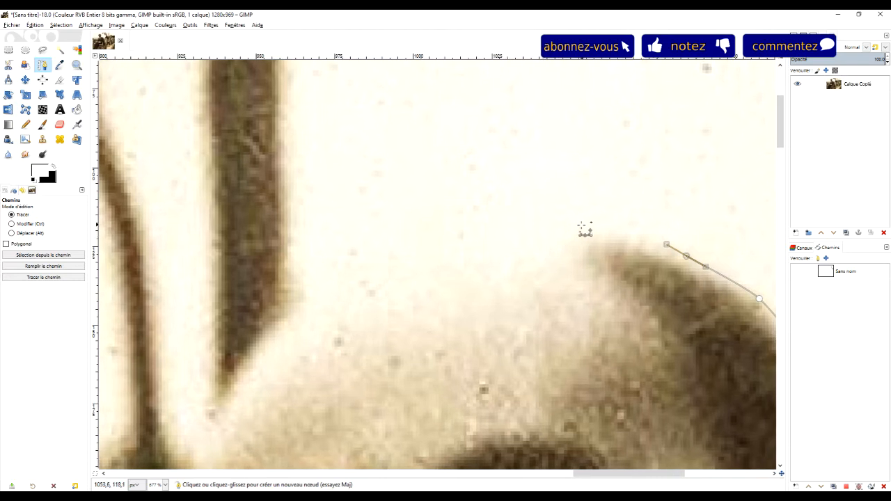
Trace the path over the crown of the head and round the start of the forehead with curved nodes
drag(577, 228, 544, 226)
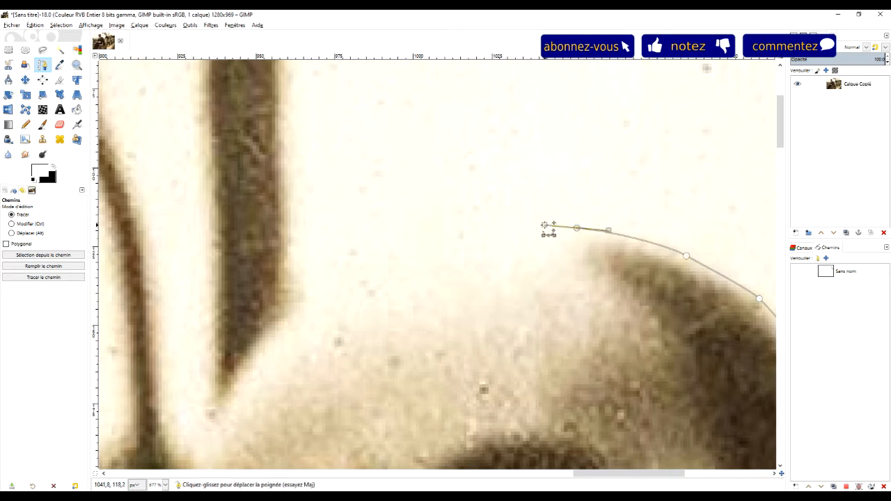
drag(474, 232, 448, 237)
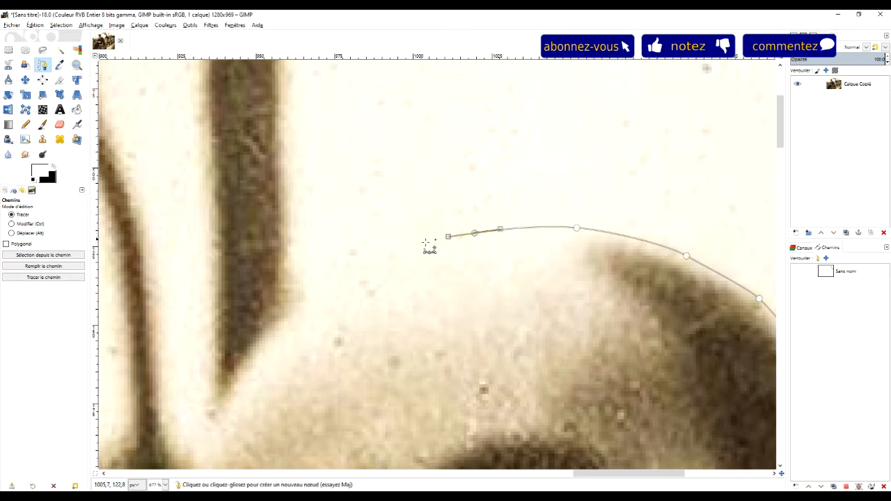
drag(365, 260, 348, 268)
drag(326, 341, 562, 263)
drag(527, 227, 512, 237)
mouse_move(470, 298)
mouse_down()
mouse_move(455, 327)
mouse_move(470, 291)
mouse_up()
Continue the path down the side of the forehead and past the eye to the cheekbone
drag(561, 296, 648, 114)
drag(516, 194, 506, 243)
drag(596, 253, 603, 112)
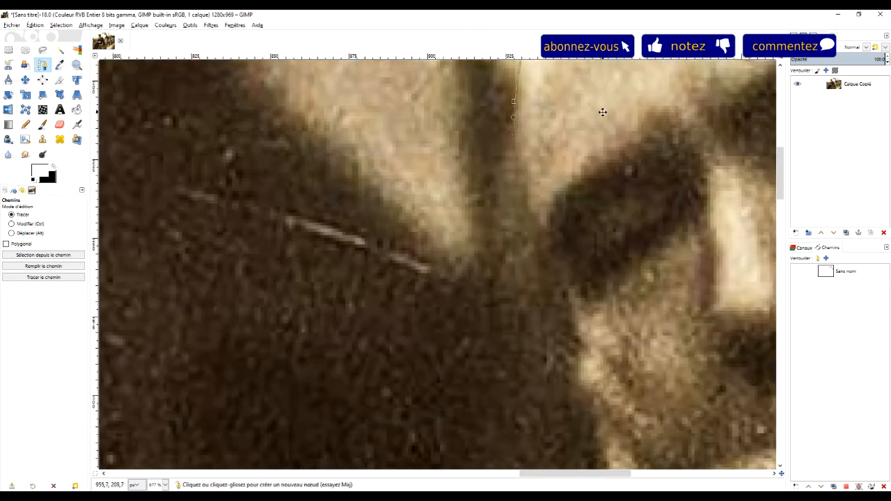
drag(522, 176, 527, 224)
drag(576, 252, 567, 210)
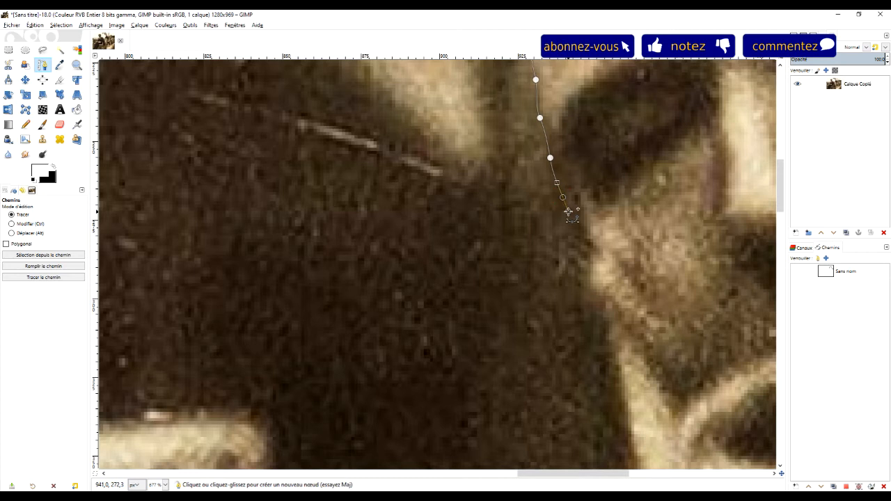
Trace the path down the cheek edge to the raised fingers resting against the face
drag(652, 220, 453, 230)
drag(382, 241, 386, 253)
drag(384, 281, 394, 165)
mouse_move(402, 199)
mouse_down()
mouse_move(405, 211)
mouse_move(405, 199)
mouse_up()
drag(412, 248, 429, 166)
drag(502, 211, 477, 93)
drag(420, 102, 480, 215)
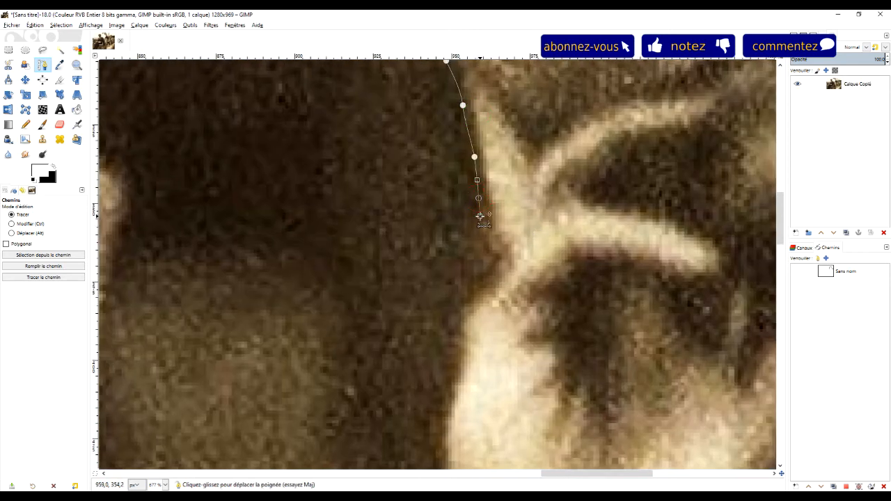
Extend the path with curved nodes past the fingers and along the back of the raised hand
drag(473, 269, 471, 282)
drag(458, 314, 458, 327)
drag(555, 332, 545, 183)
drag(451, 211, 447, 227)
drag(433, 266, 433, 278)
Trace the path around the wrist and along the upper edge of the jacket sleeve opening
drag(473, 304, 507, 202)
drag(511, 234, 513, 245)
drag(550, 287, 489, 175)
drag(465, 211, 456, 224)
drag(436, 252, 422, 257)
drag(343, 298, 334, 304)
Carry the path around the outer corner of the sleeve opening and down onto the light edge of the sleeve
drag(351, 339, 677, 211)
click(562, 215)
drag(510, 248, 489, 294)
drag(563, 393, 528, 232)
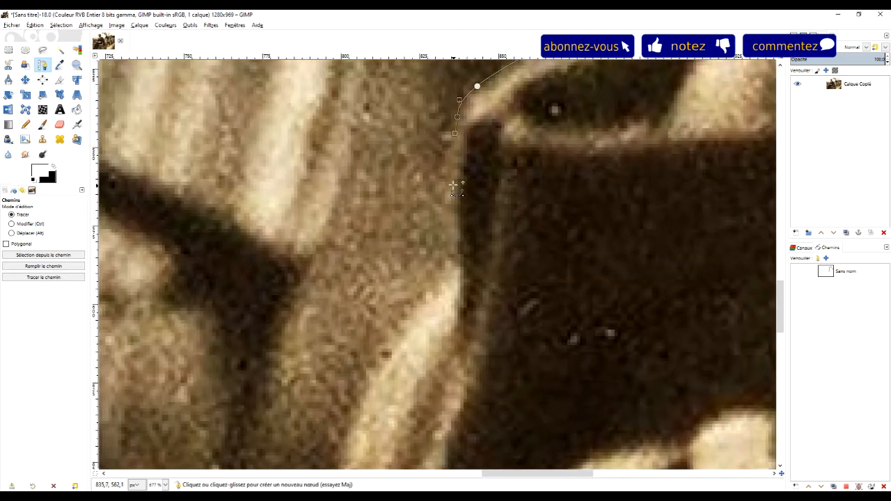
drag(447, 207, 446, 221)
drag(442, 276, 437, 289)
drag(393, 332, 387, 346)
drag(499, 304, 542, 112)
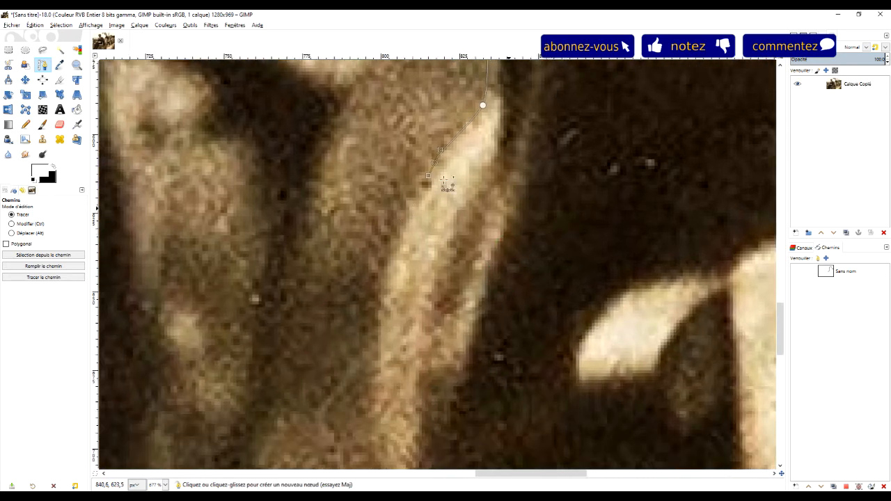
Make the traced path visible over the photo in a zoomed-out view
click(76, 66)
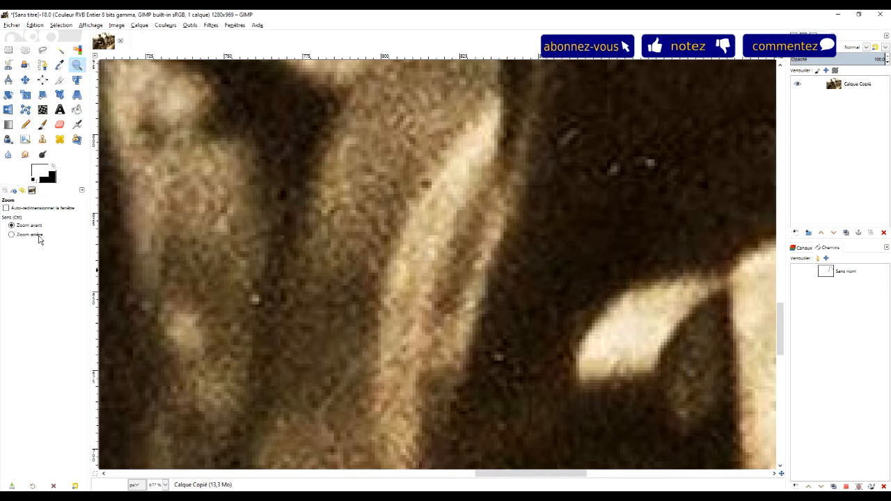
scroll(488, 221, down, 5)
drag(578, 170, 415, 282)
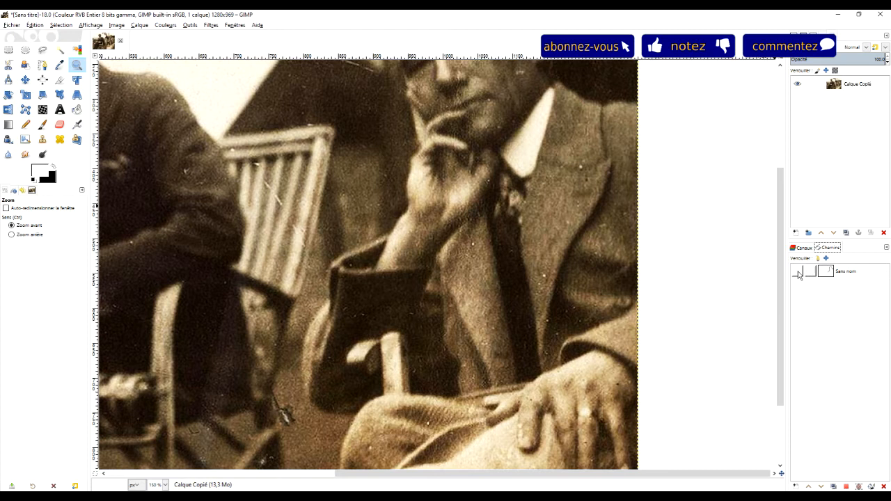
click(798, 274)
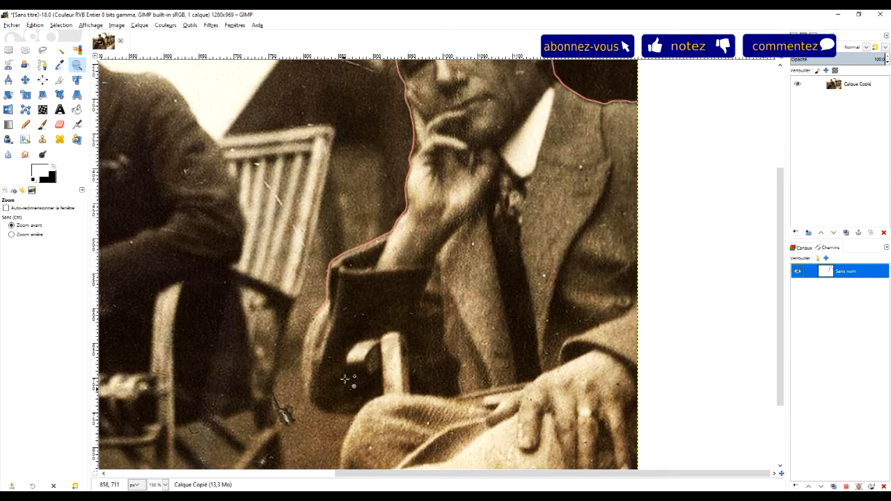
scroll(440, 327, down, 2)
scroll(427, 319, up, 6)
scroll(427, 319, down, 4)
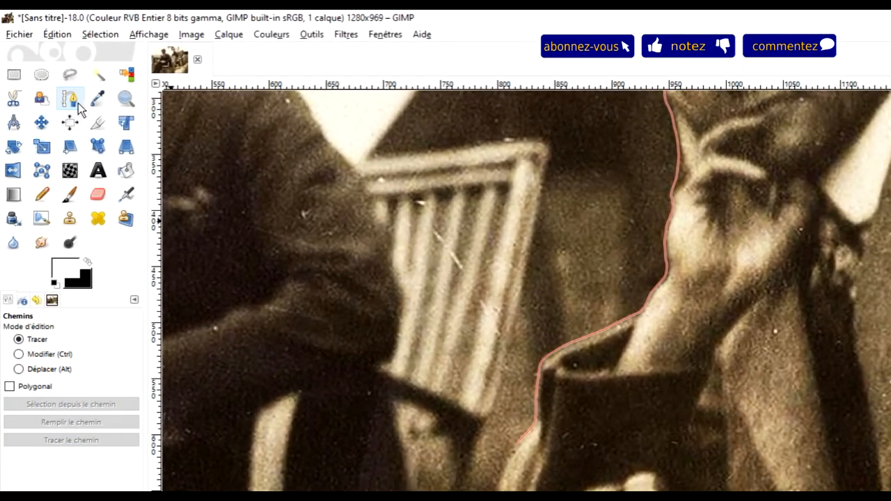
Reactivate the path for editing and extend it with curved nodes down the light outer edge of the sleeve
click(126, 100)
drag(411, 391, 727, 490)
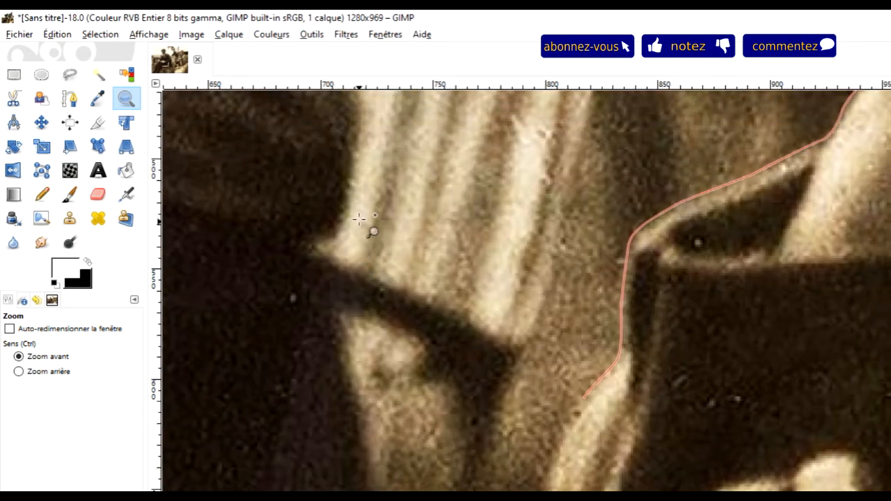
drag(367, 234, 781, 487)
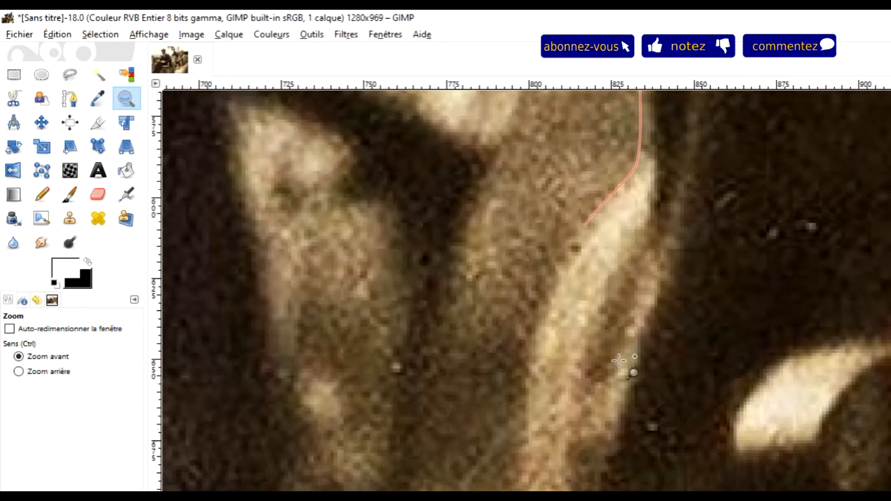
click(69, 98)
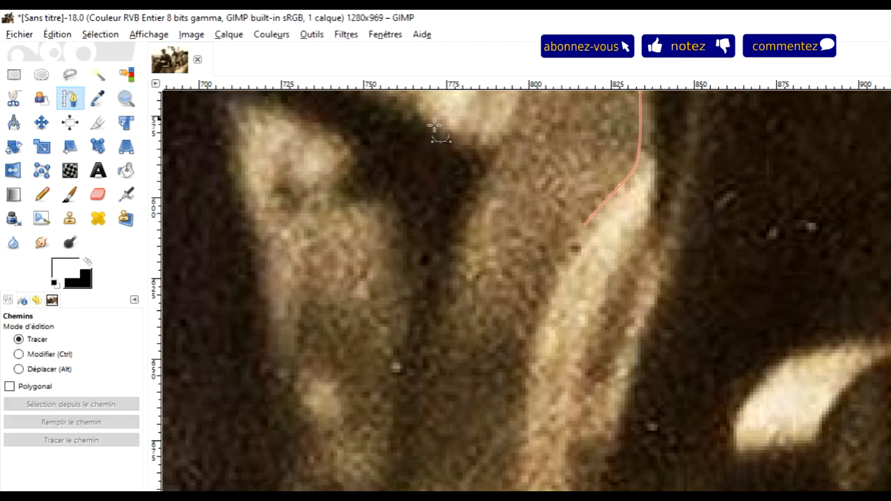
click(600, 206)
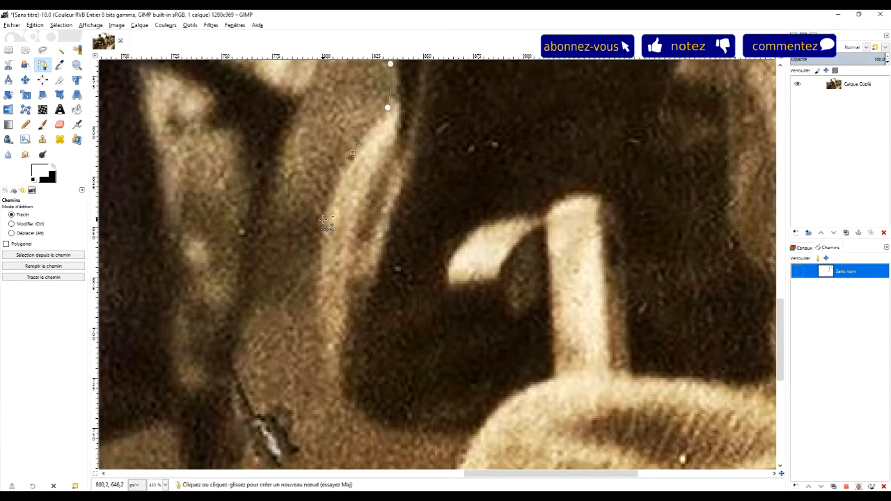
drag(464, 309, 459, 333)
drag(319, 278, 318, 289)
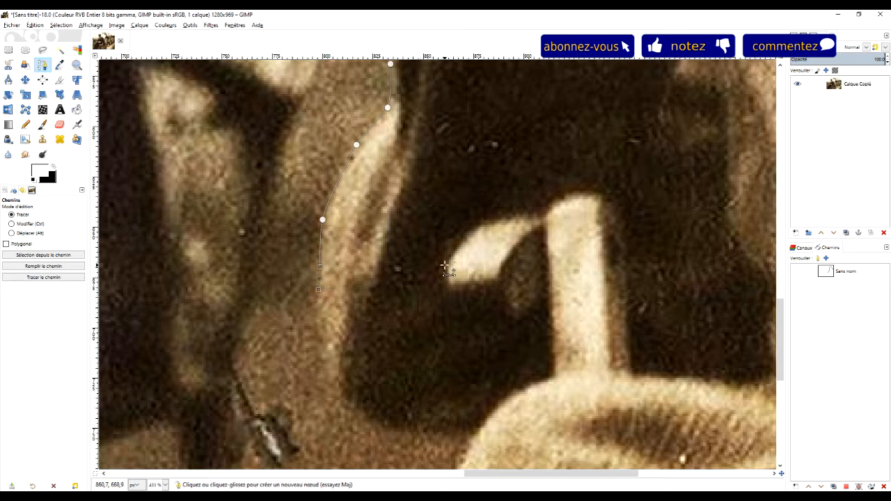
Continue the path around the bottom of the sleeve to where it meets the trouser knee
scroll(445, 268, down, 5)
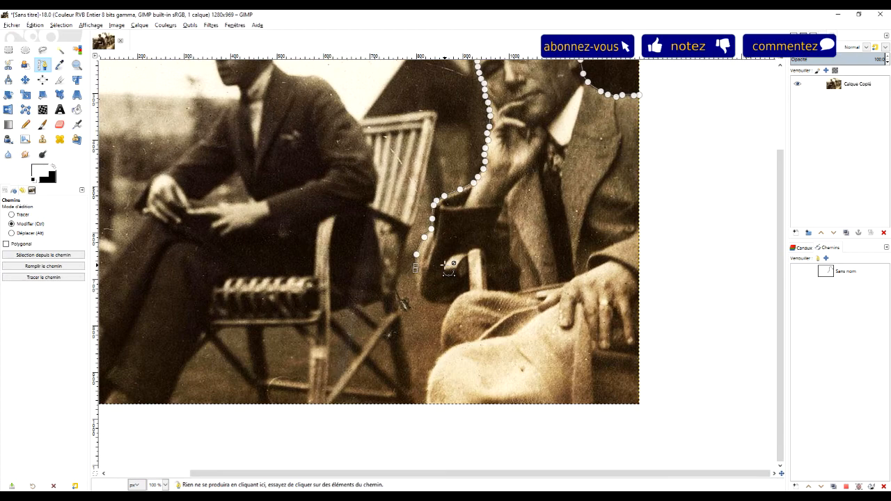
scroll(448, 268, up, 4)
scroll(448, 268, down, 7)
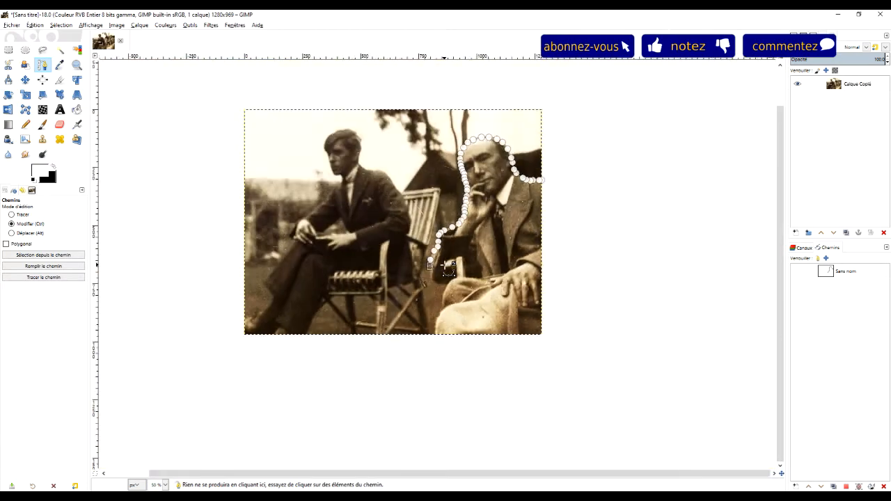
scroll(449, 268, up, 4)
scroll(449, 268, down, 5)
scroll(449, 268, up, 1)
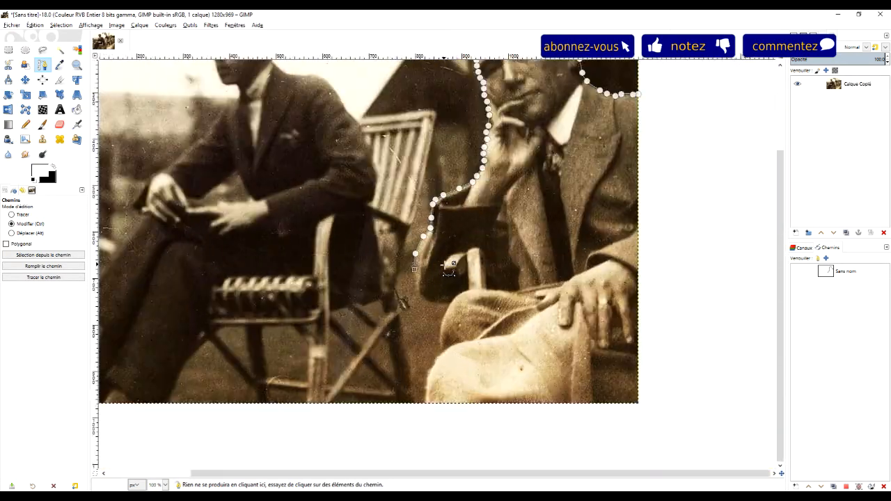
scroll(448, 269, up, 4)
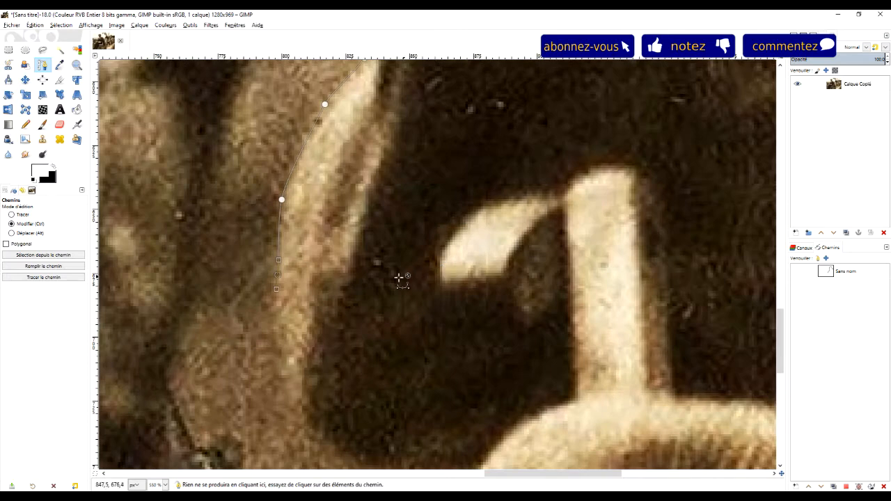
scroll(376, 285, up, 1)
click(319, 252)
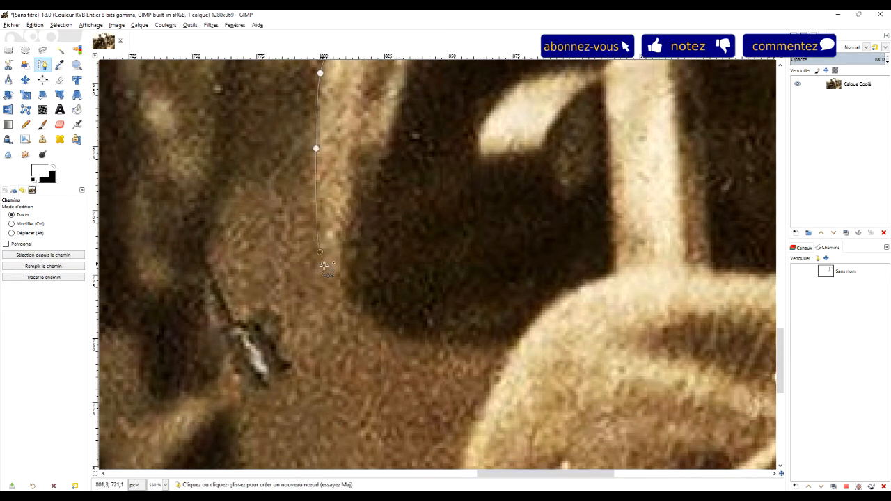
drag(348, 309, 361, 318)
drag(419, 341, 446, 346)
click(491, 357)
Trace the path down the outer edge of the knees and past the photo's lower edge
scroll(577, 362, down, 4)
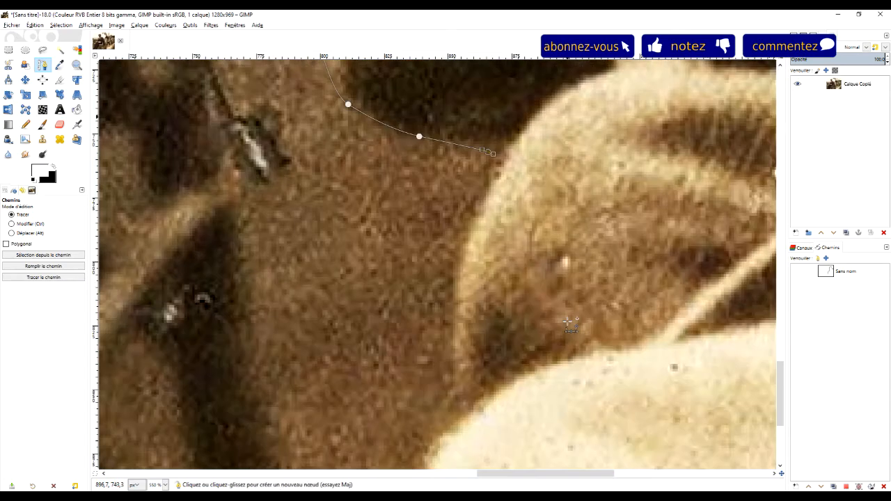
scroll(583, 312, up, 2)
scroll(583, 312, down, 6)
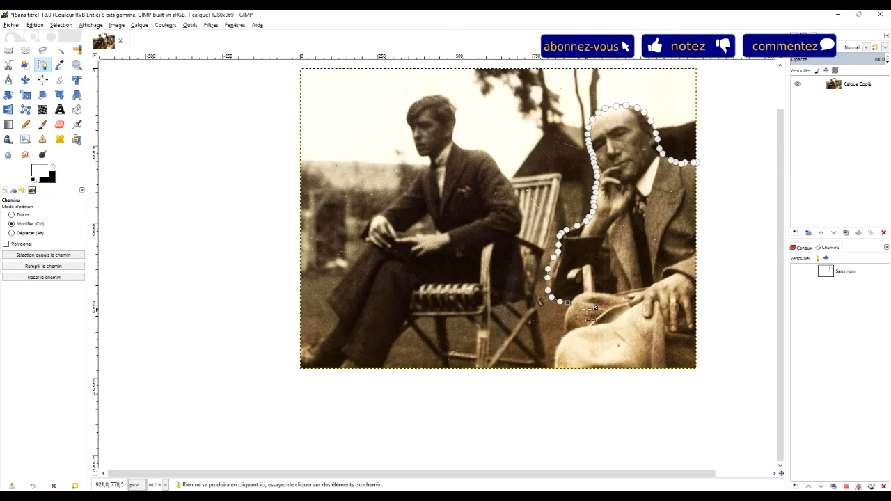
scroll(583, 344, up, 5)
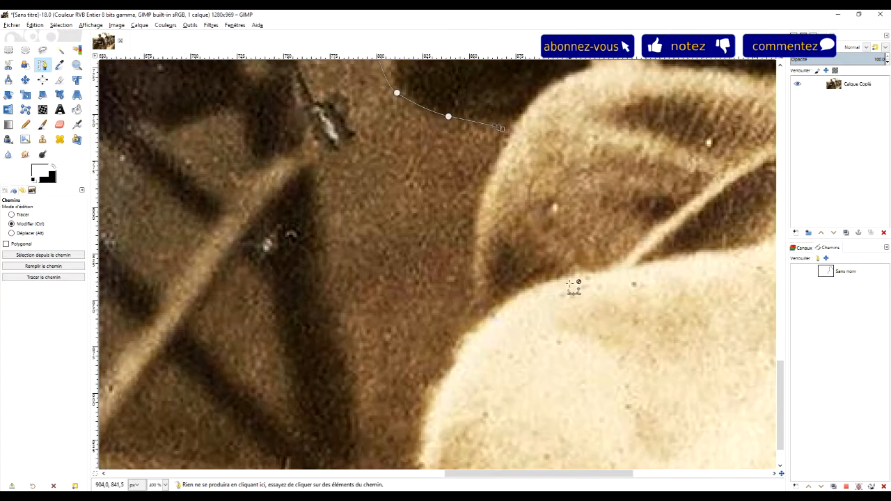
scroll(493, 323, up, 1)
drag(480, 310, 459, 388)
scroll(544, 369, down, 4)
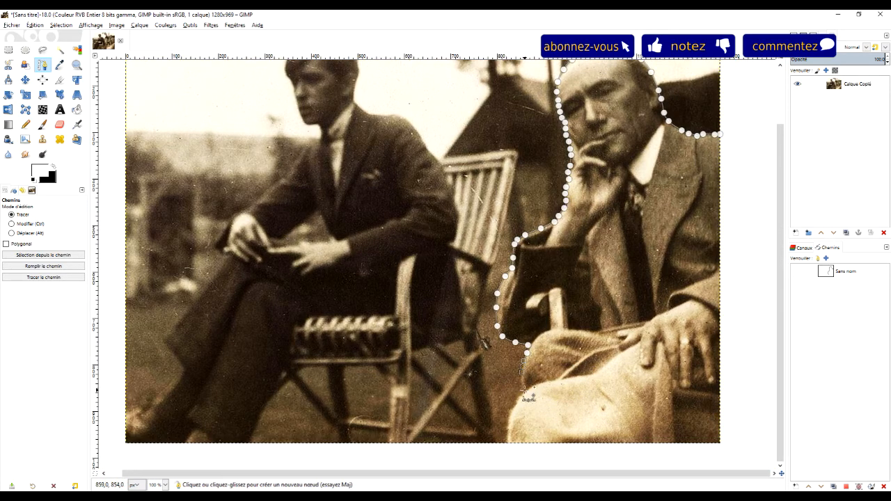
drag(520, 390, 513, 453)
Run the path outside the photo, below the legs and up beyond the right edge to shoulder height
drag(670, 460, 676, 459)
click(740, 453)
click(759, 361)
click(755, 240)
click(748, 124)
drag(738, 145, 538, 197)
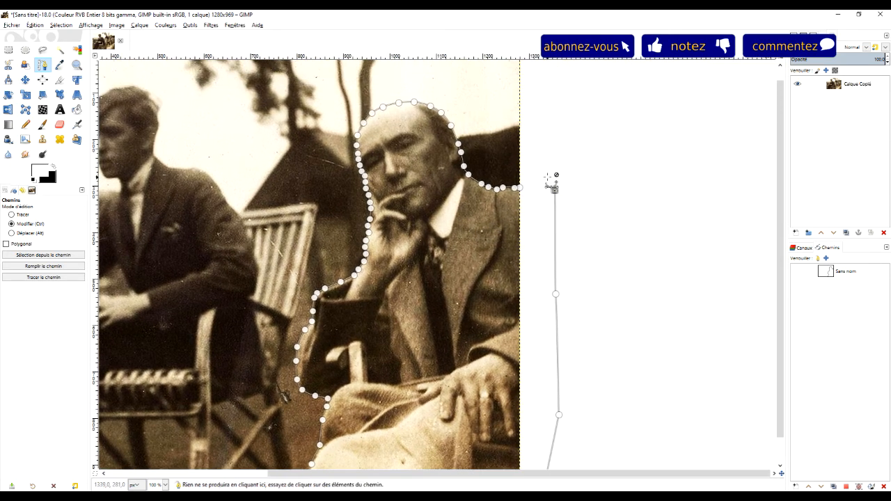
Close the path on its first node at the shoulder and convert it into a selection
scroll(538, 175, up, 7)
scroll(507, 226, down, 1)
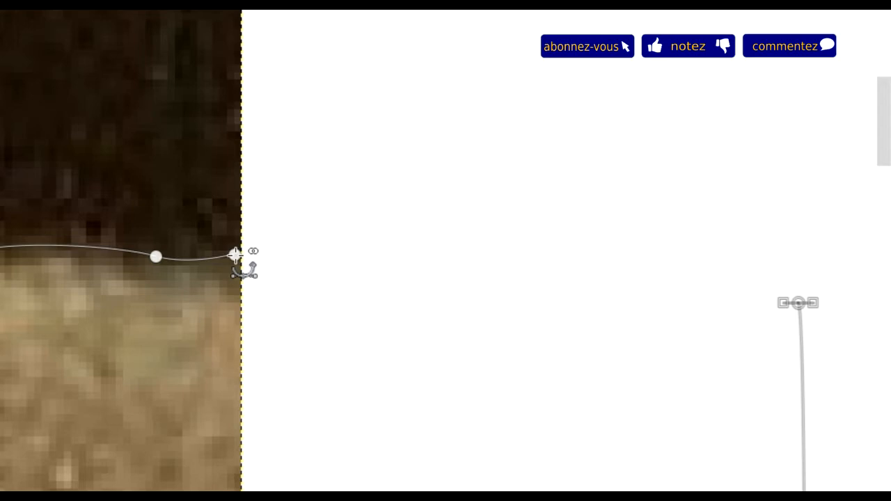
click(235, 255)
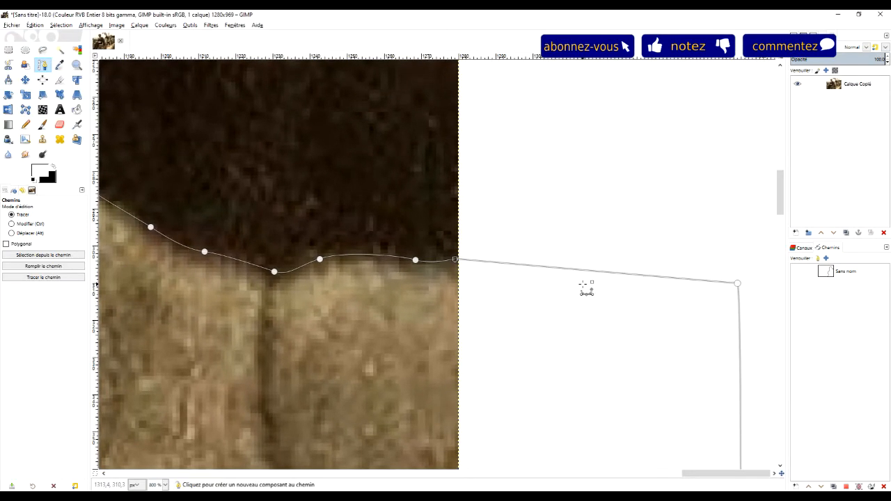
key(Return)
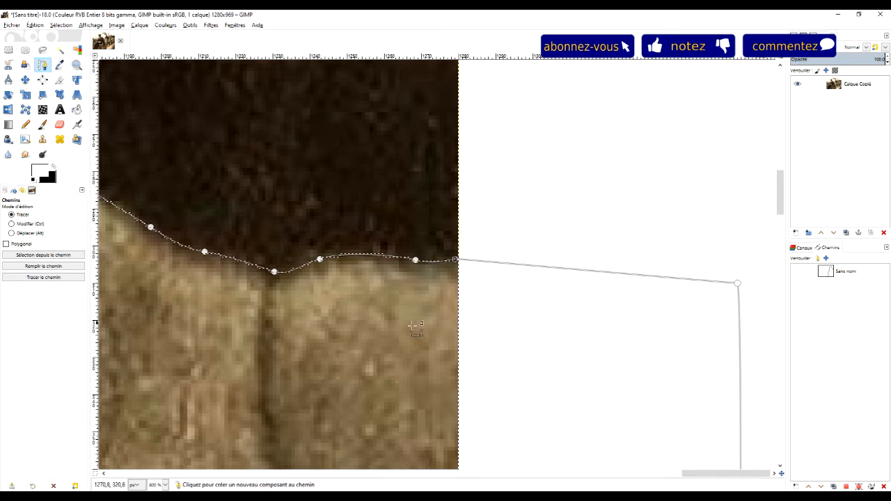
Feather the selection around the man by 3 px
scroll(430, 330, down, 4)
drag(271, 344, 470, 233)
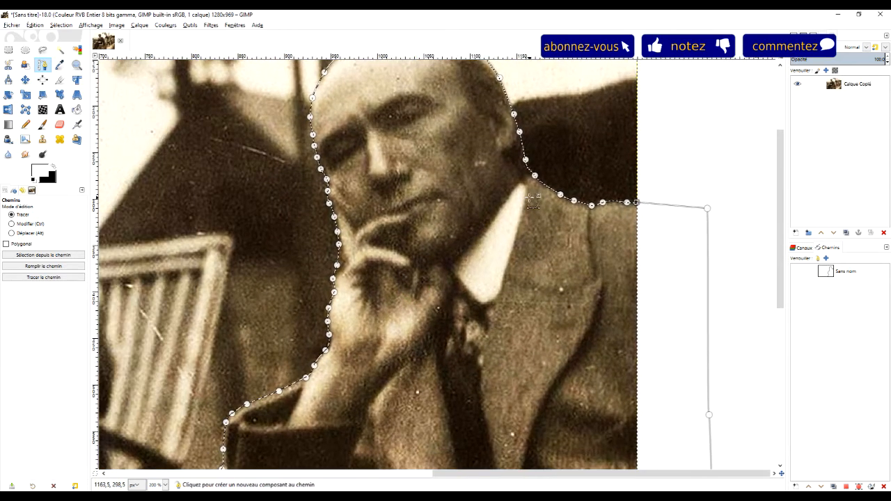
click(34, 25)
mouse_move(56, 27)
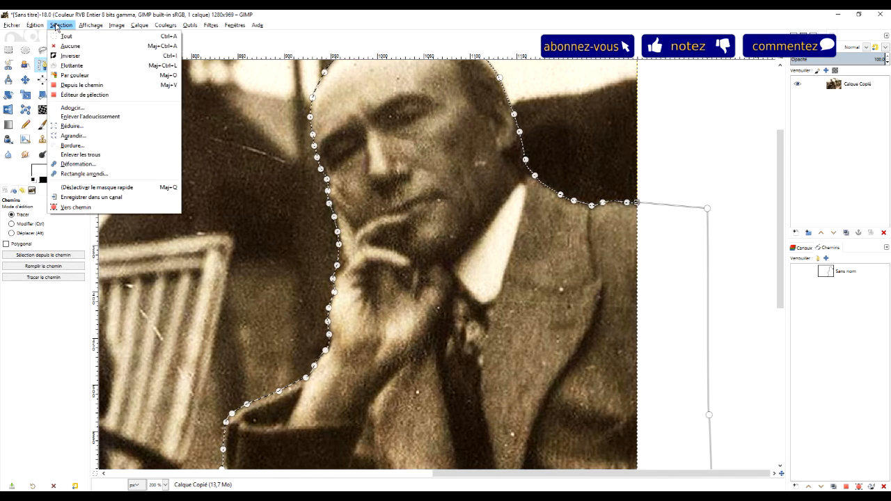
click(75, 108)
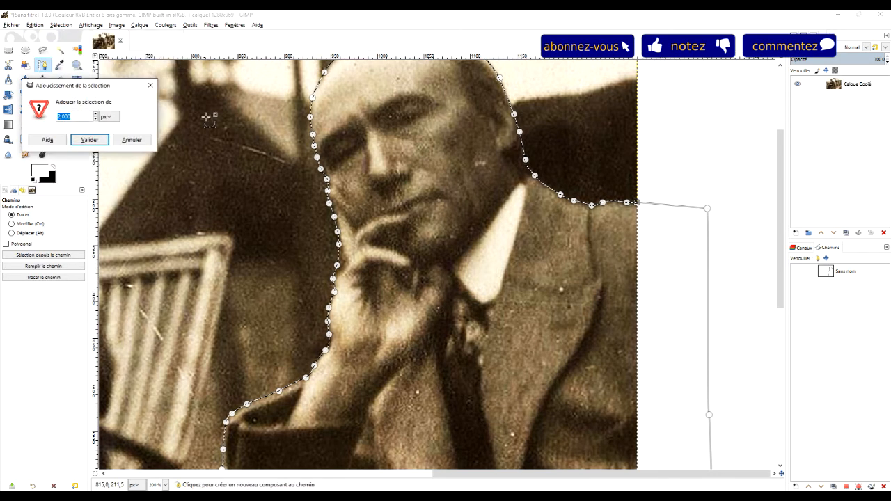
click(95, 113)
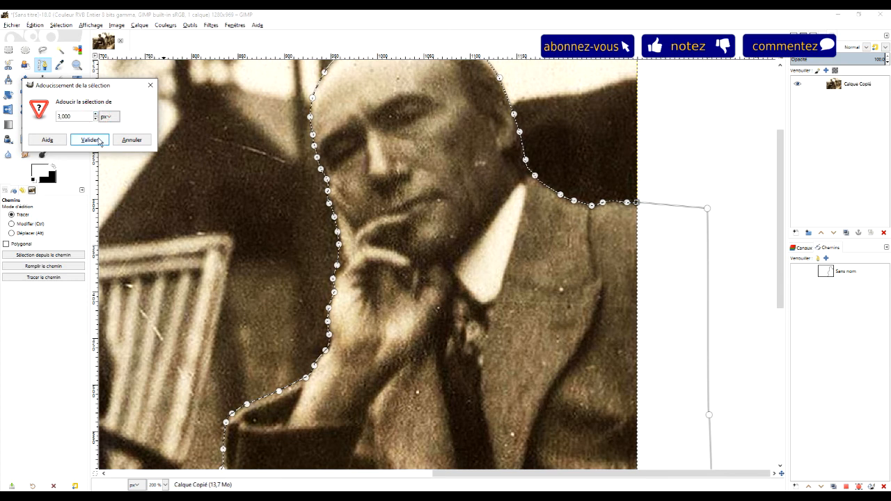
click(91, 139)
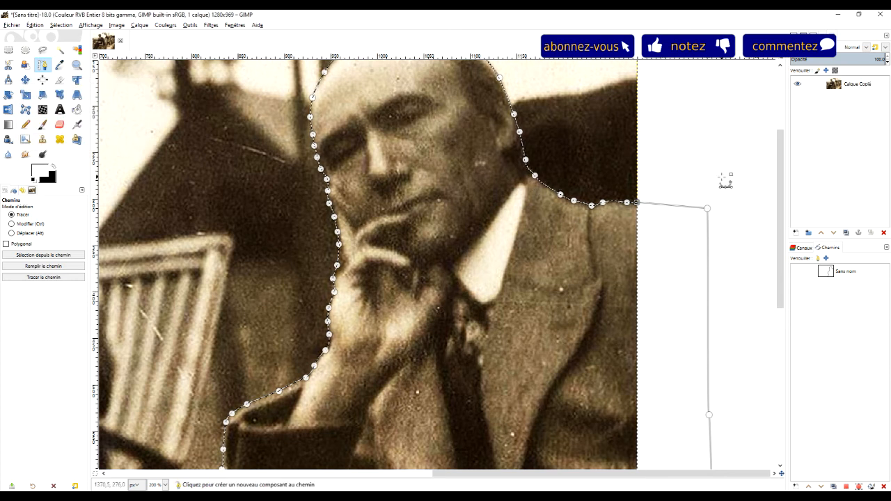
Cut the selected man out of the photo and paste him back onto a new layer
key(ctrl)
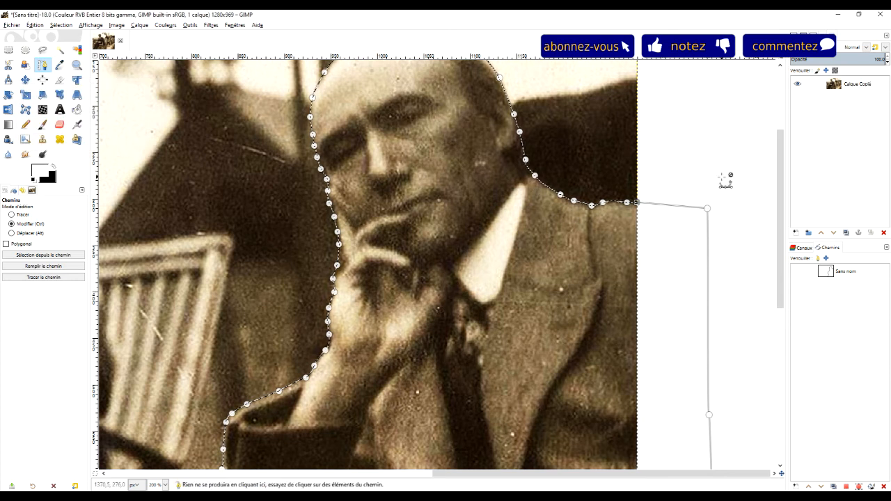
click(35, 25)
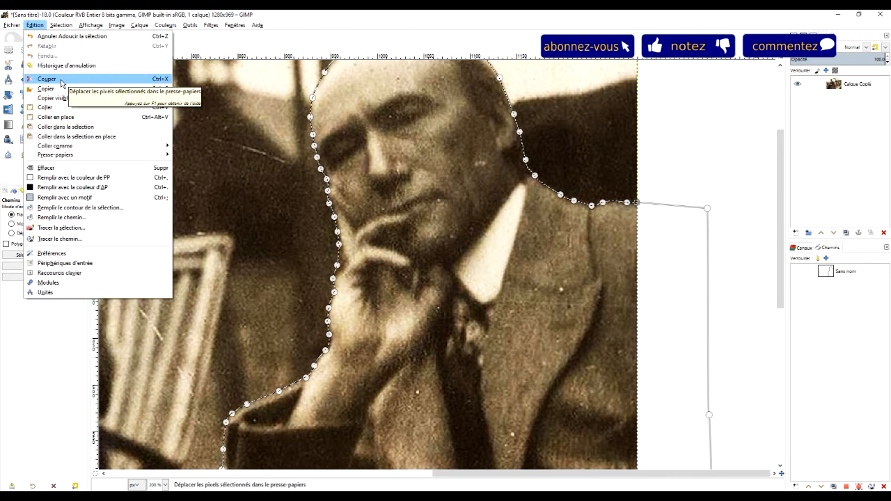
click(61, 84)
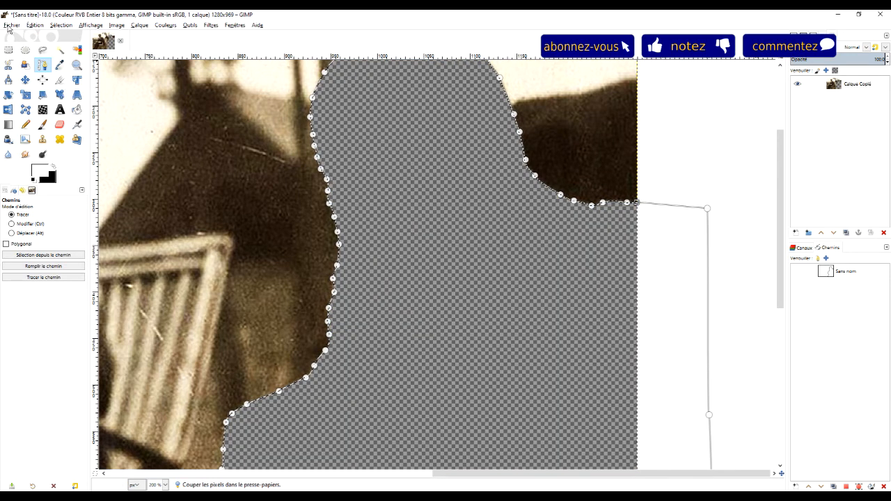
click(34, 25)
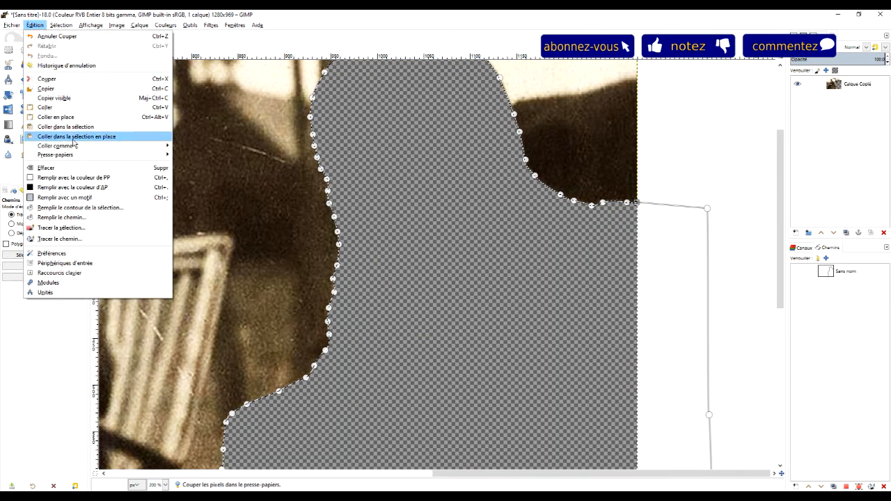
mouse_move(85, 147)
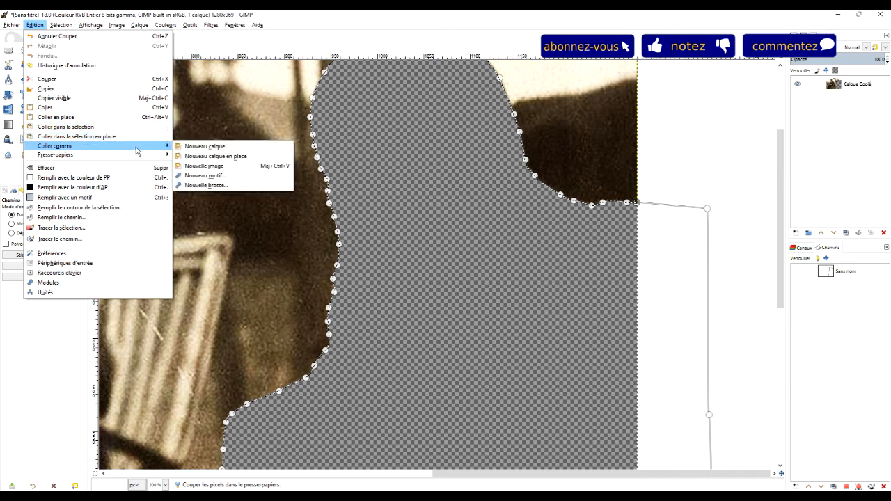
click(88, 107)
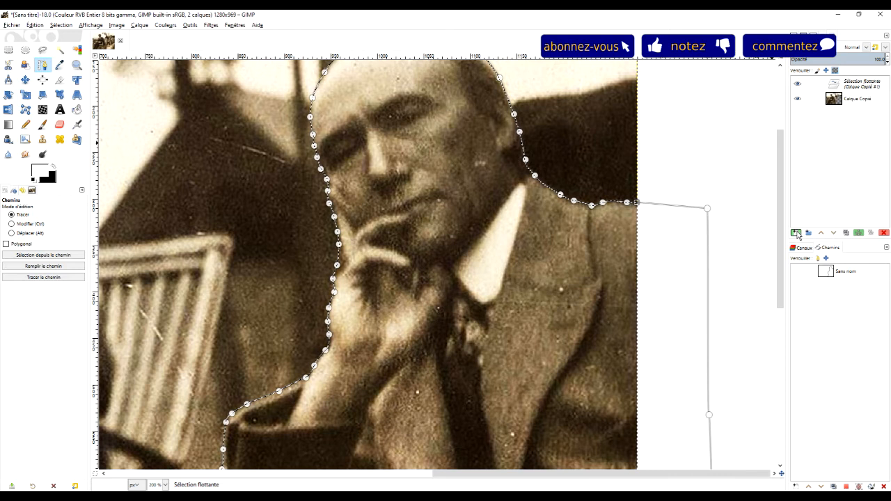
click(796, 233)
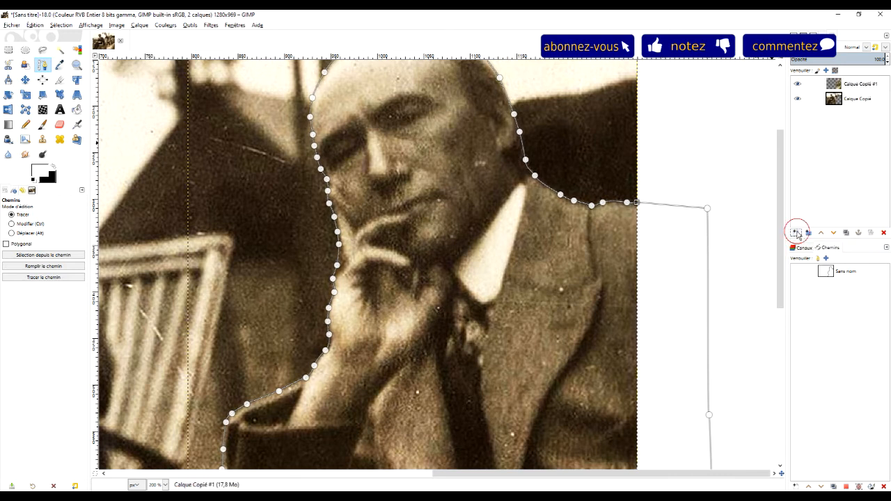
Hide the original photo layer Calque Copié and switch to Rectangle Select so the path overlay disappears
click(797, 98)
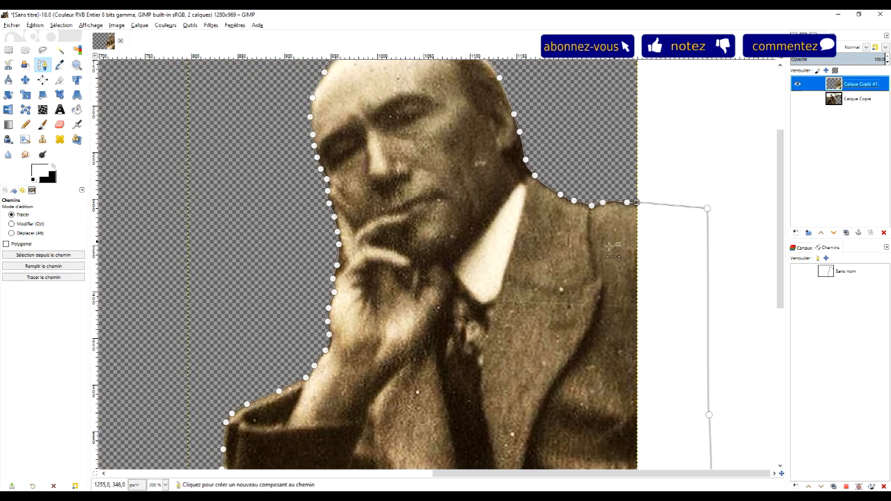
scroll(580, 266, down, 4)
drag(571, 289, 501, 286)
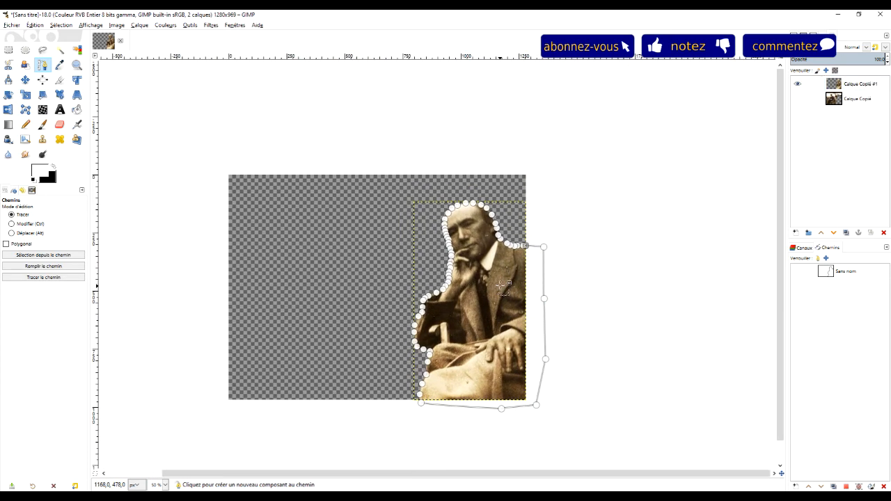
click(8, 49)
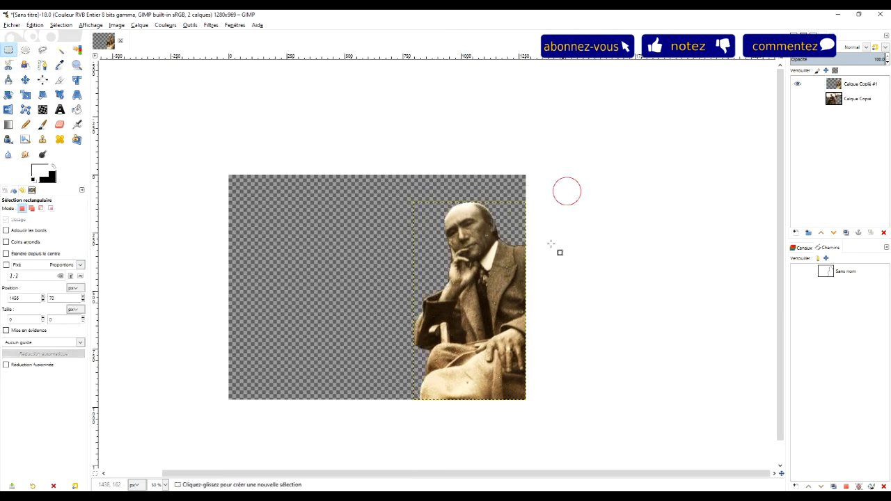
Examine the cutout's edges closely around the head, hand and shoulder
scroll(504, 255, up, 3)
scroll(504, 255, up, 2)
scroll(505, 250, down, 3)
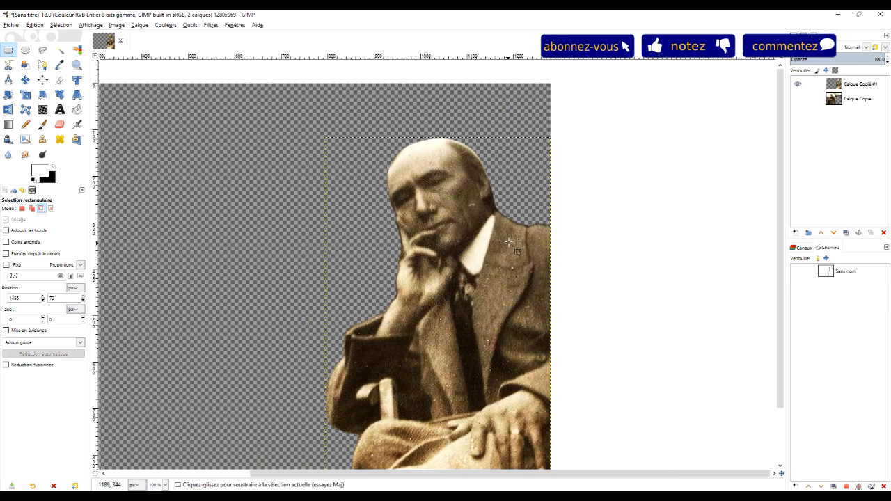
scroll(506, 237, up, 3)
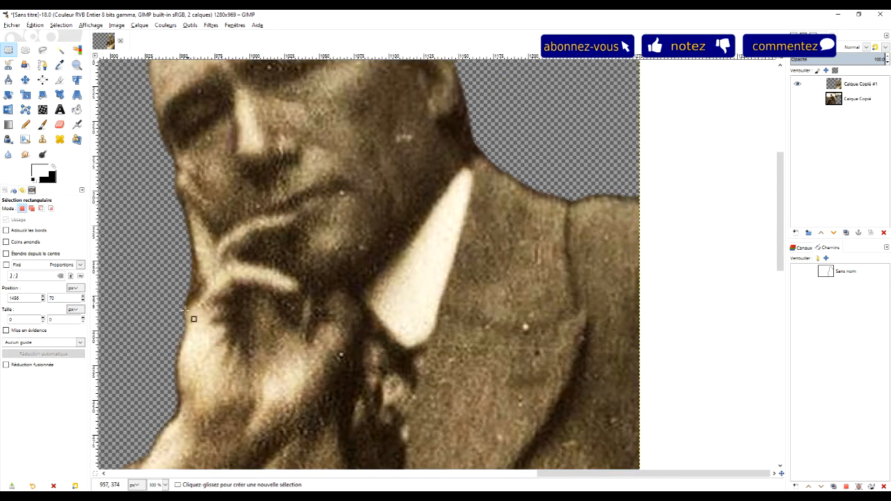
scroll(500, 340, down, 3)
scroll(533, 266, up, 3)
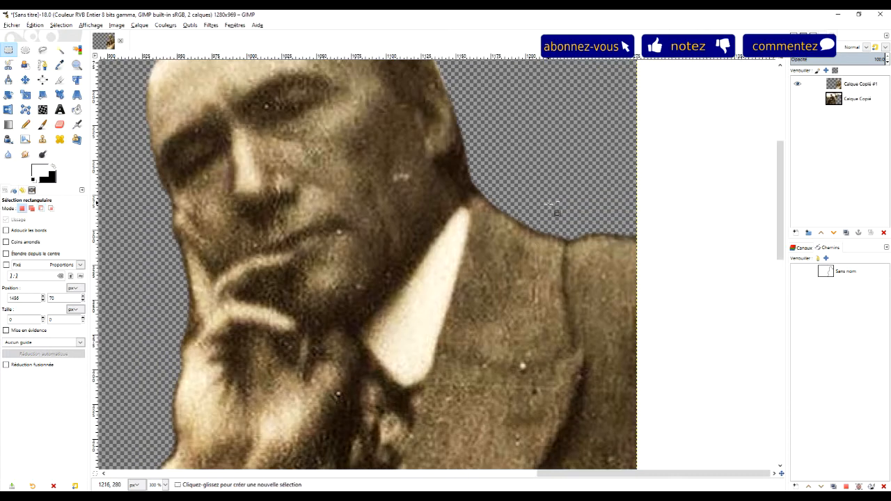
scroll(553, 205, down, 3)
scroll(598, 195, up, 1)
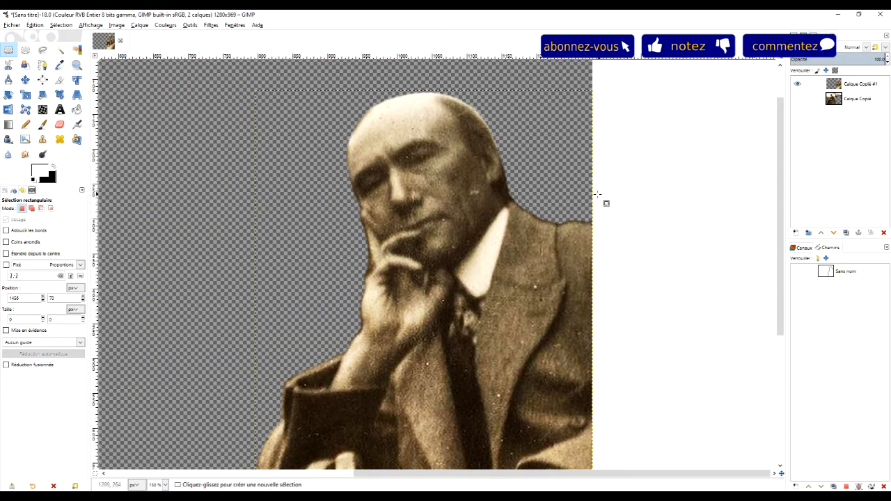
Select the transparent area around the man with Fuzzy Select, using a threshold of 51.0 and feathered edges
click(76, 51)
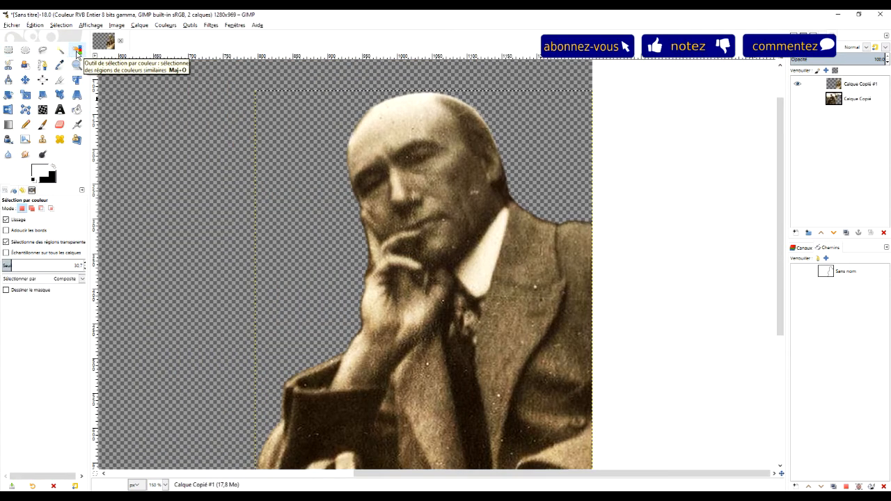
click(60, 50)
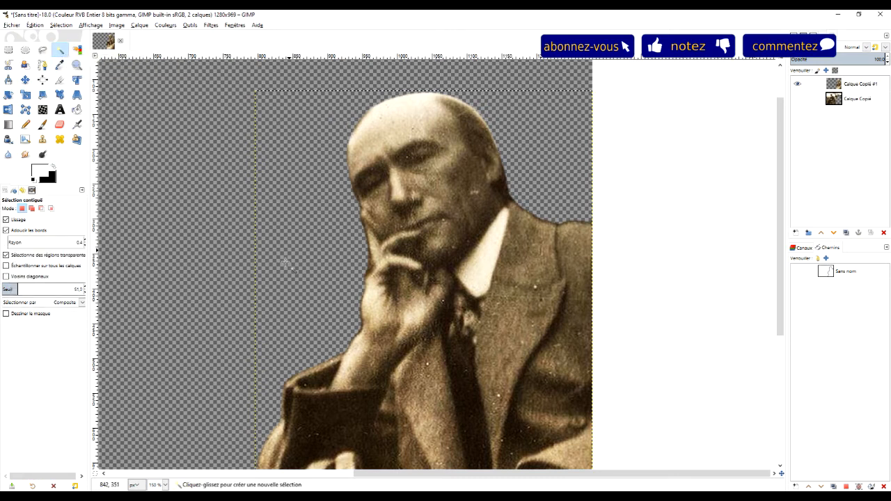
scroll(308, 291, down, 5)
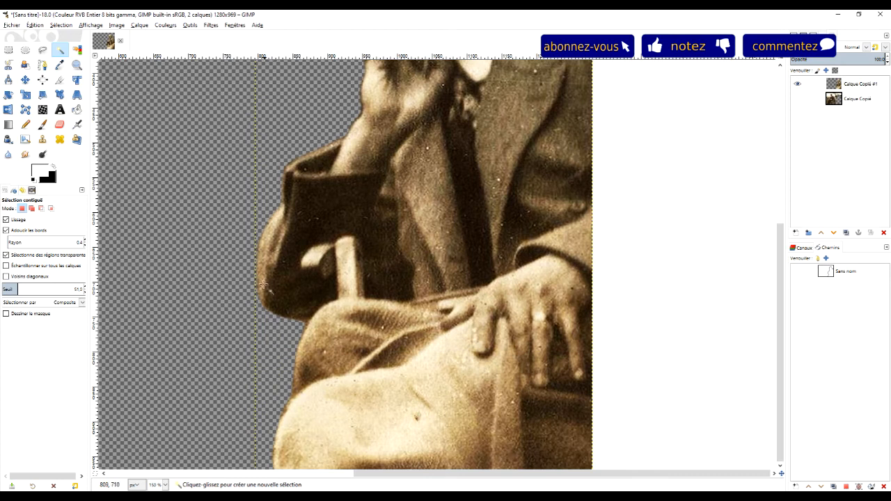
key(shift+o)
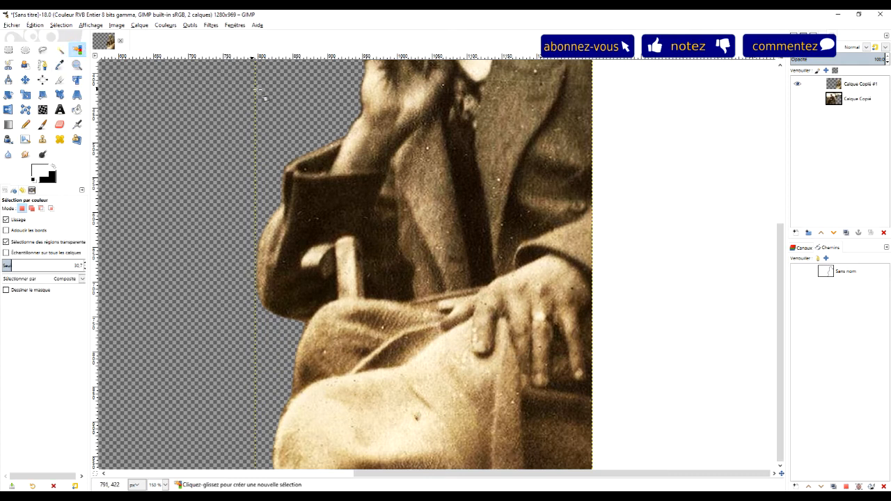
key(u)
click(304, 110)
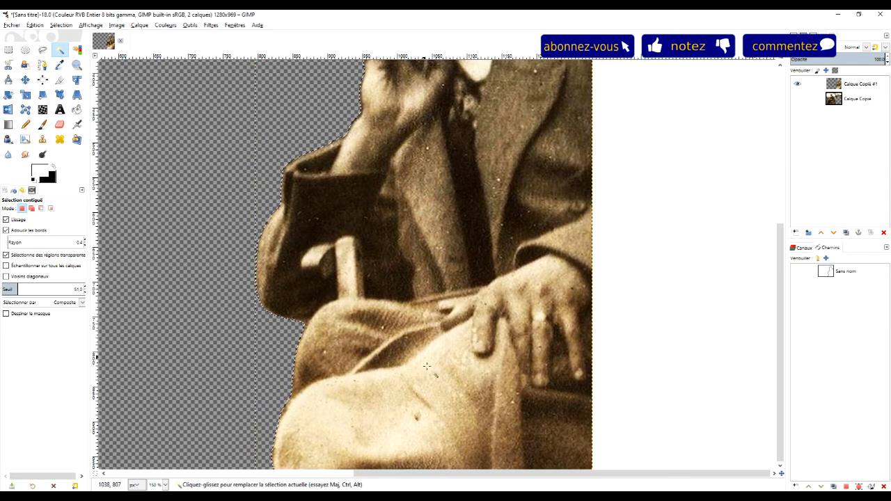
Feather the selection of the transparent background around the man
scroll(527, 223, up, 10)
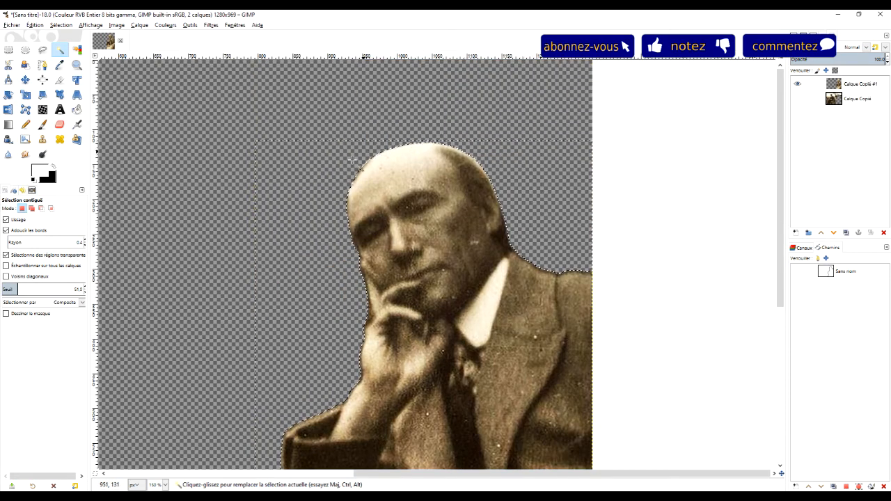
scroll(291, 301, down, 7)
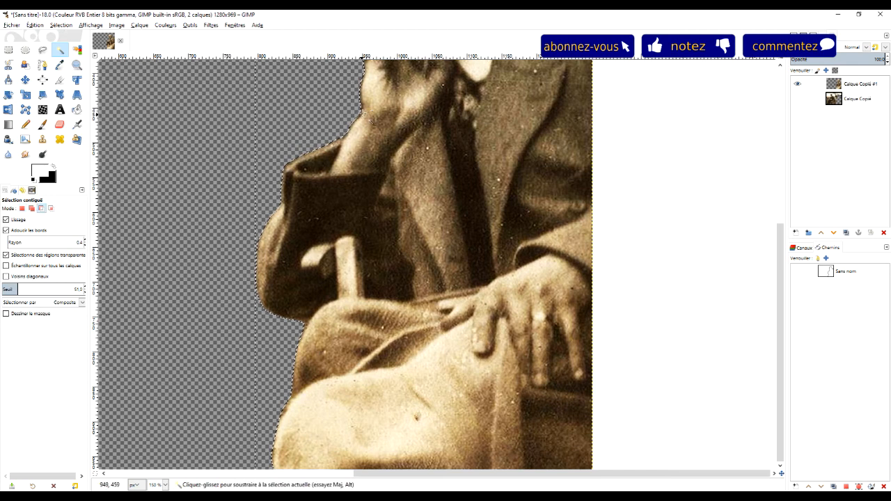
scroll(375, 131, up, 4)
scroll(355, 122, up, 2)
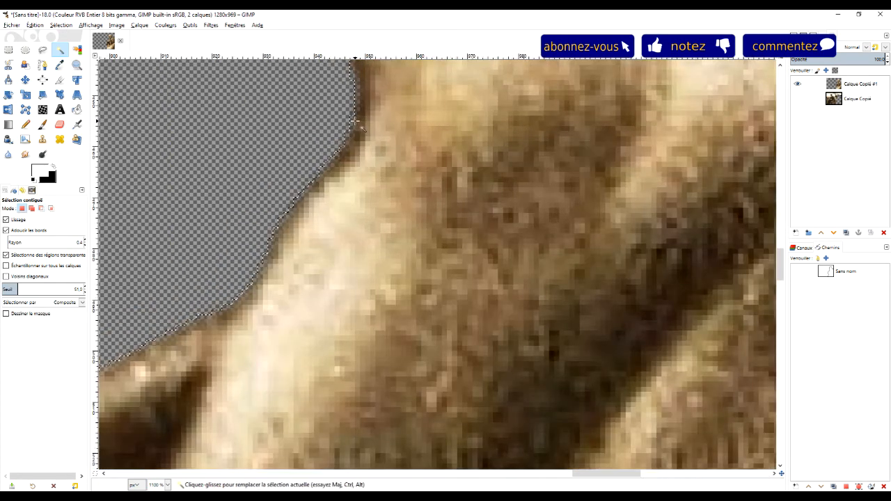
click(60, 25)
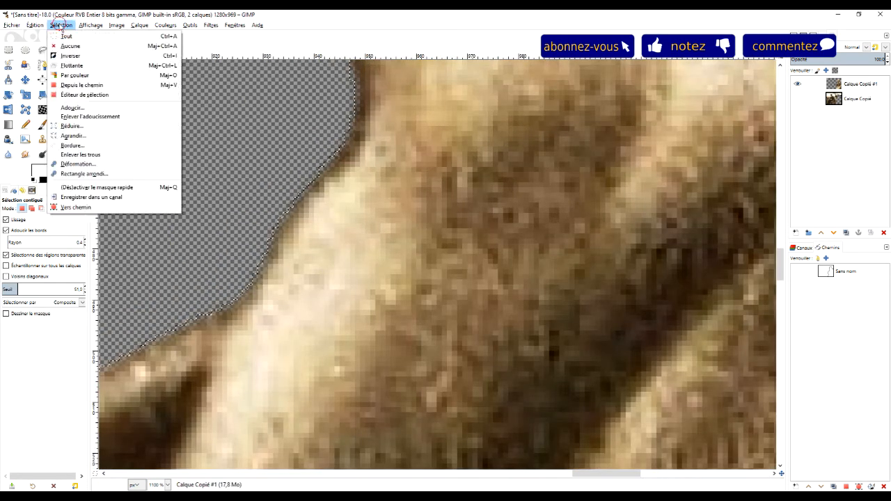
click(72, 108)
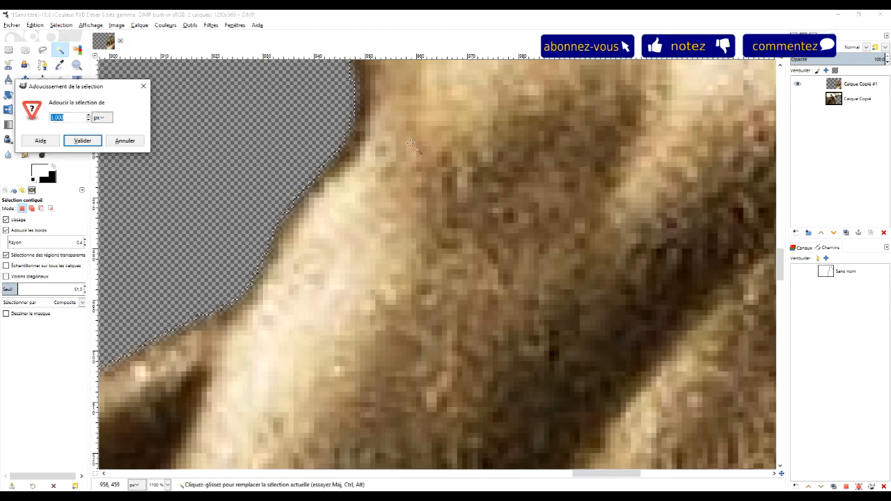
click(83, 141)
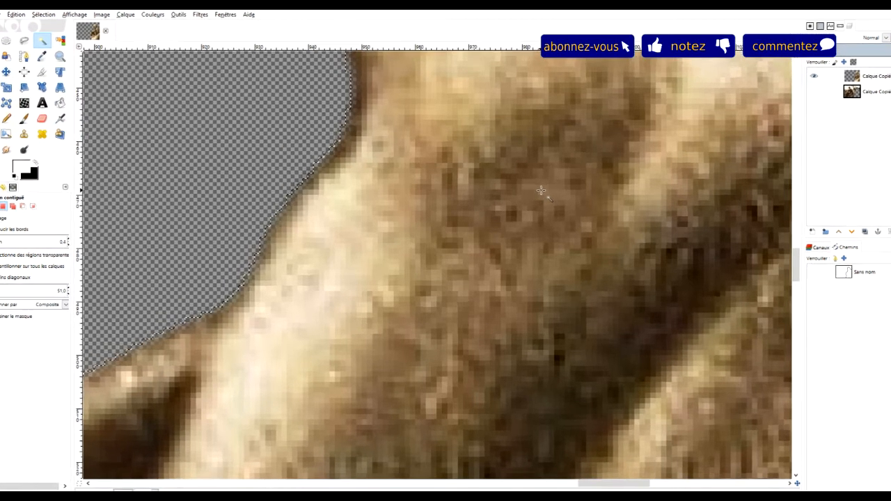
Examine the softened contour along the hand, wrist and face at high magnification
scroll(438, 133, up, 5)
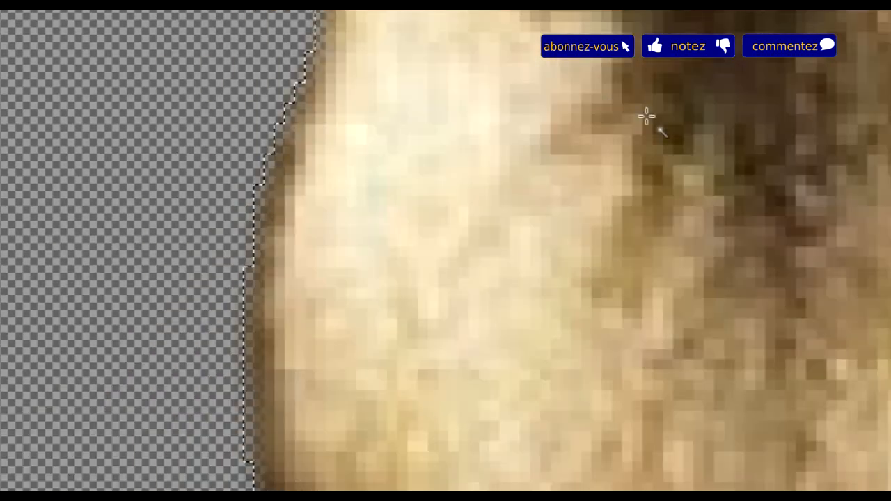
scroll(636, 128, down, 4)
scroll(636, 129, down, 1)
scroll(610, 316, down, 2)
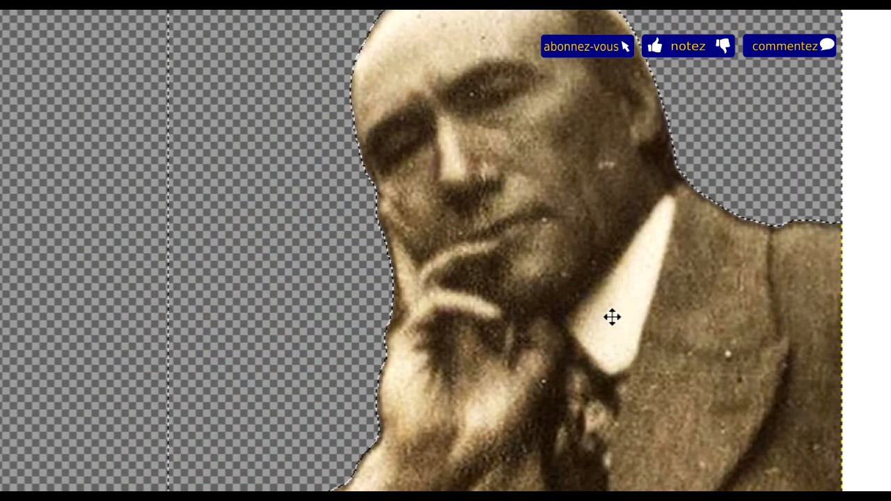
scroll(633, 237, up, 2)
scroll(634, 237, down, 2)
scroll(432, 358, up, 5)
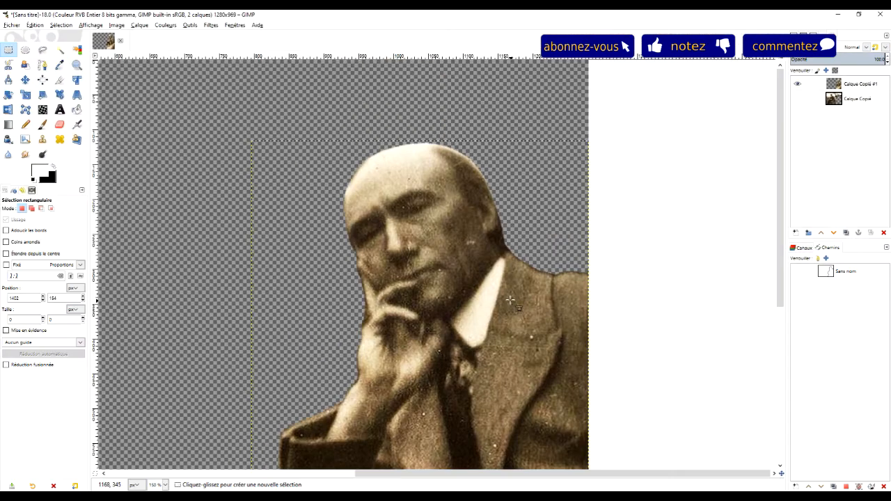
scroll(512, 268, down, 2)
scroll(511, 268, up, 2)
Rotate the cutout layer by about 19.53° to set the head upright, and shift it left within the canvas
scroll(499, 299, down, 2)
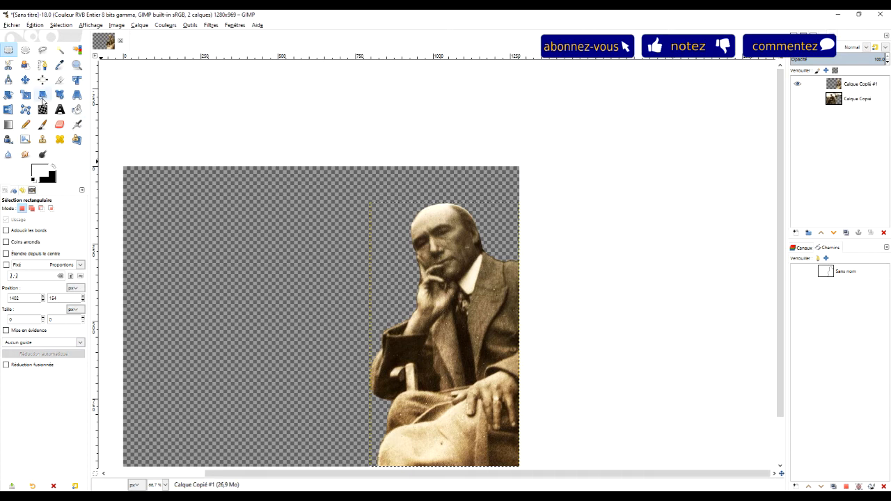
click(7, 96)
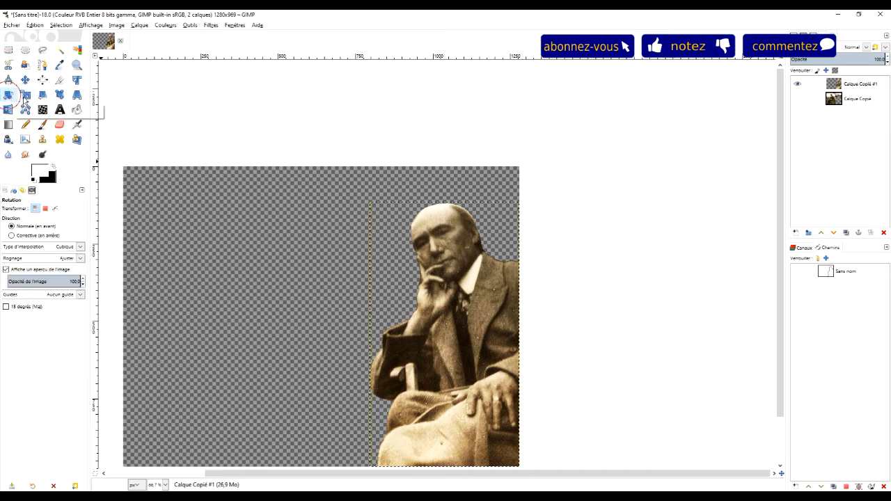
click(466, 364)
drag(498, 376, 479, 387)
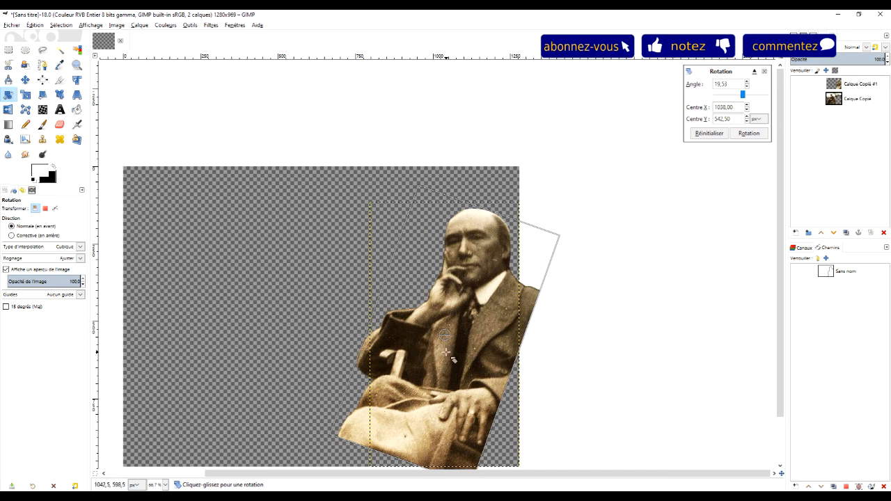
key(Return)
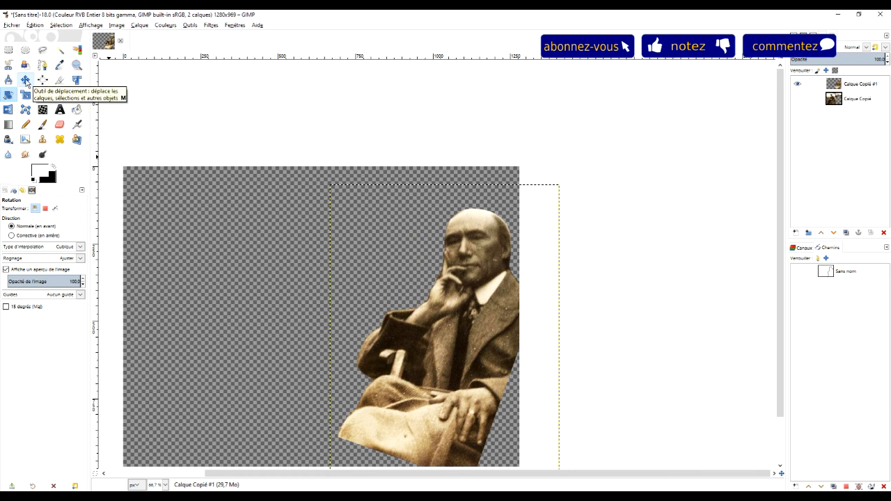
click(25, 81)
drag(494, 337, 452, 332)
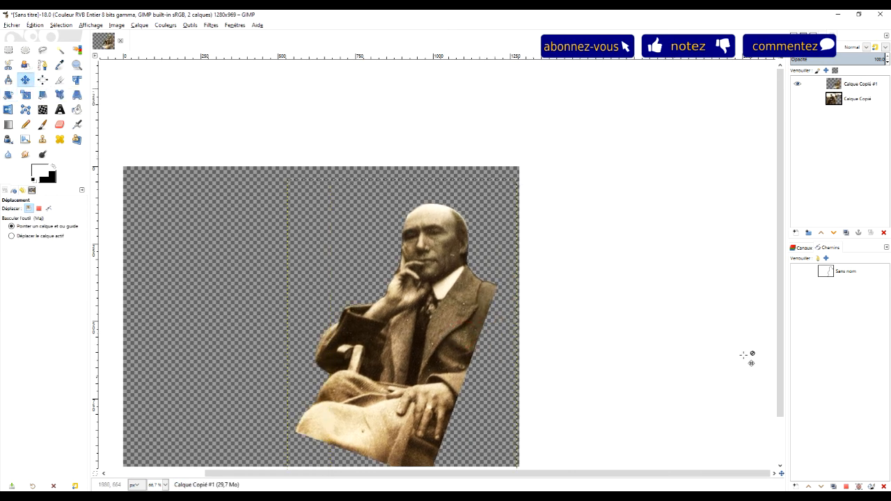
Draw a rectangular selection of about 384 × 440 px around the man's head, hand and upper chest
click(8, 50)
drag(313, 189, 481, 328)
drag(313, 189, 367, 208)
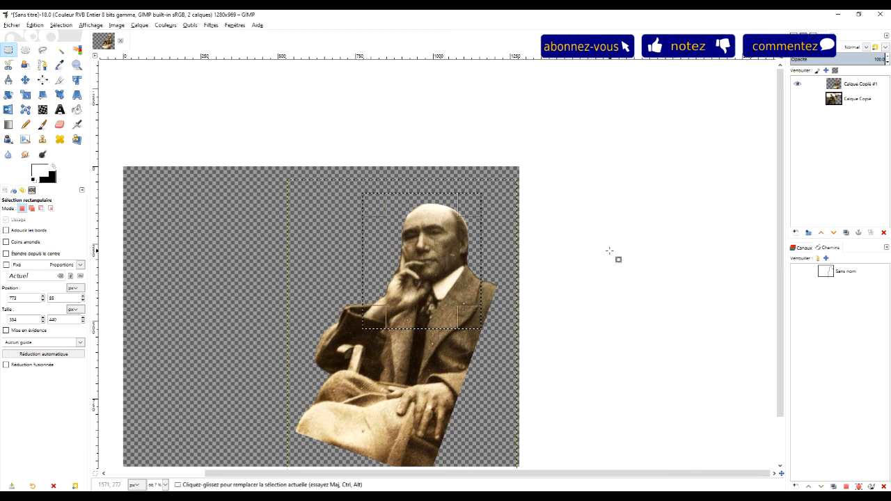
Narrow the rectangular selection to 331 × 440 px around the head and bust, crop the cutout layer to it, and deselect
drag(377, 282, 395, 283)
key(ctrl)
scroll(429, 277, up, 2)
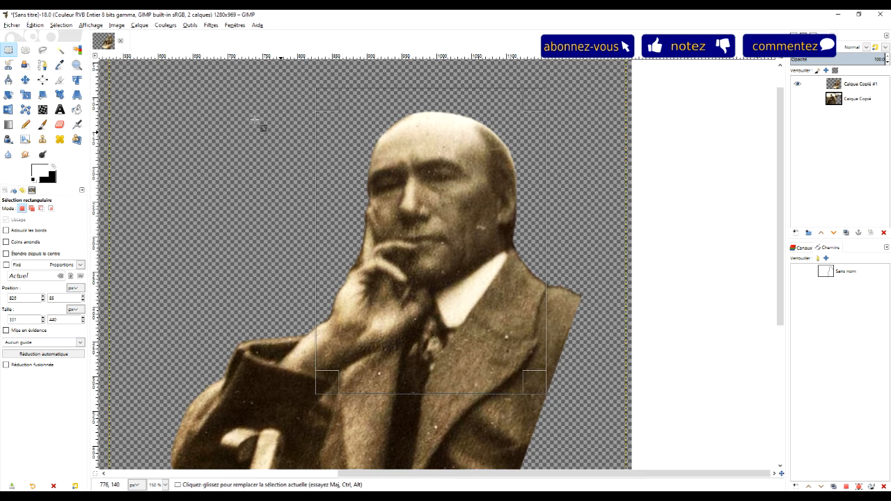
click(139, 25)
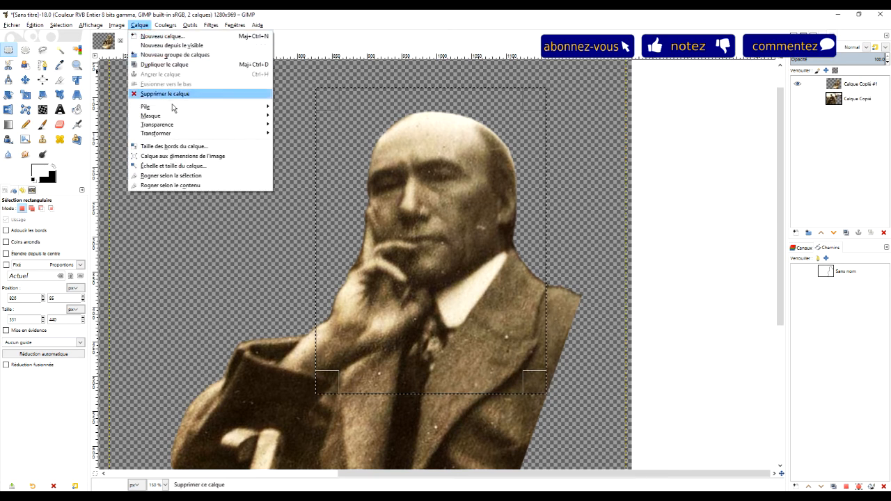
click(186, 179)
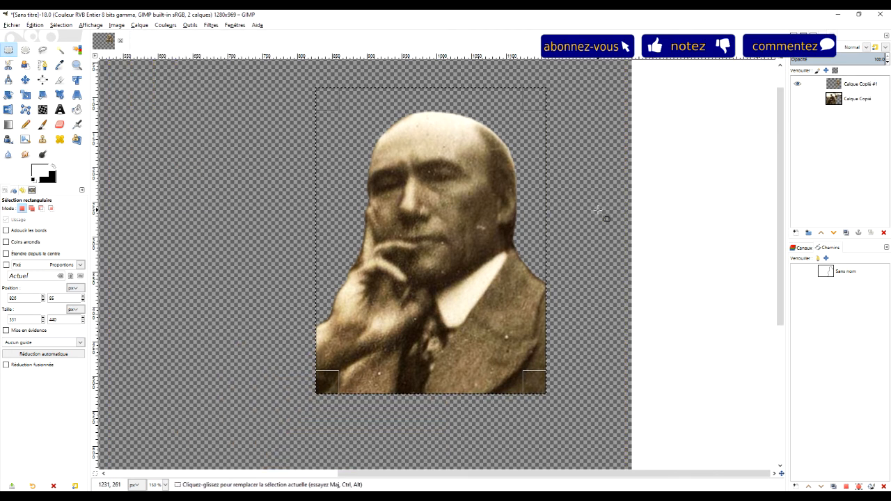
click(606, 259)
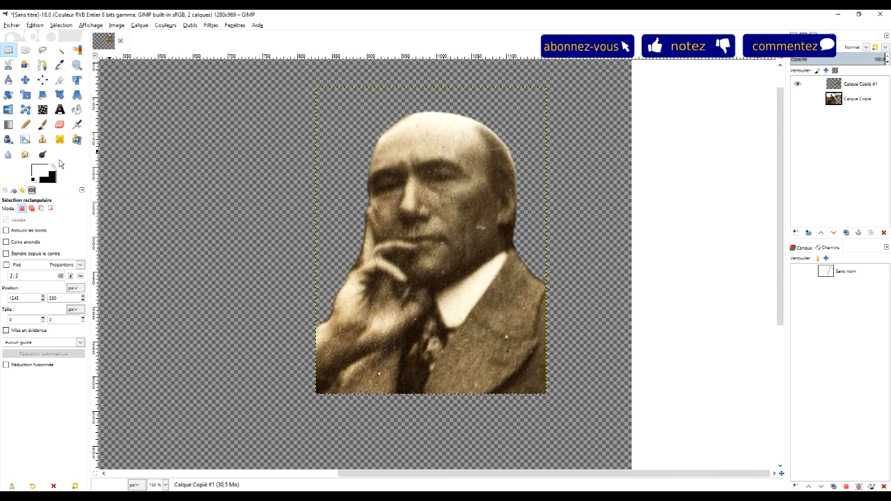
Remove the white blemish on the cheek near the ear with the Heal tool, sampling the clean skin above it
key(h)
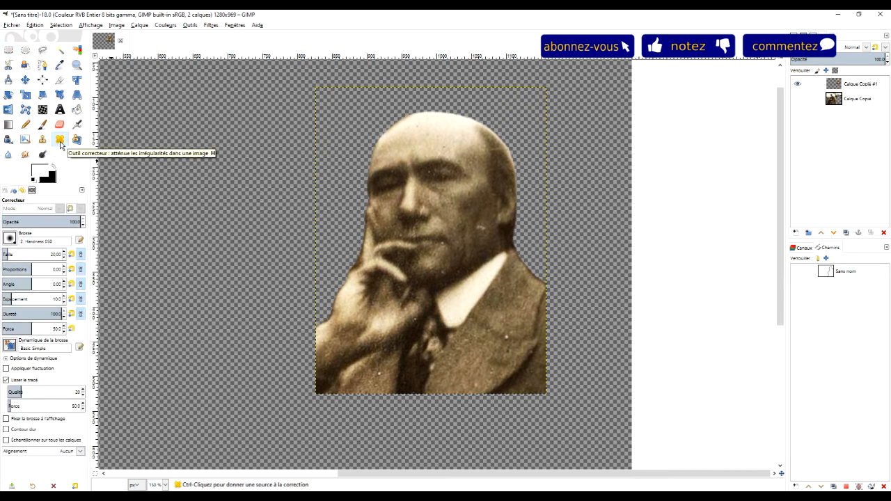
scroll(501, 222, up, 4)
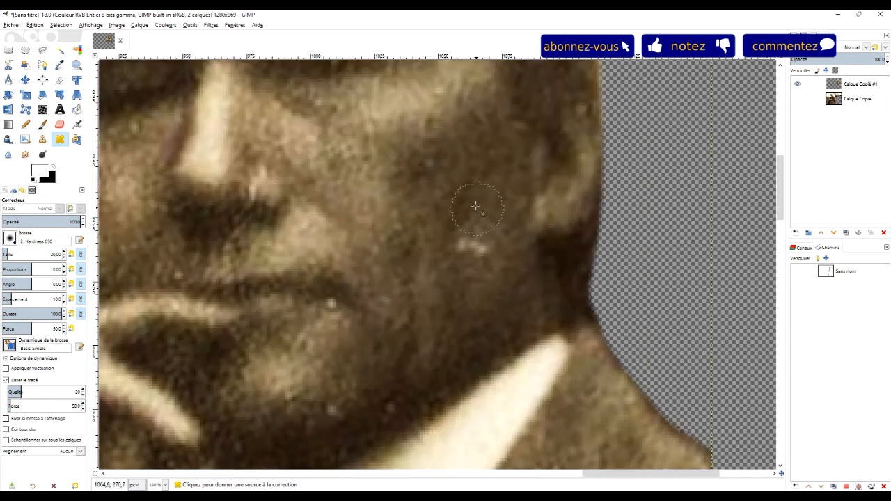
key(ctrl)
key(ctrl)
ctrl+click(471, 181)
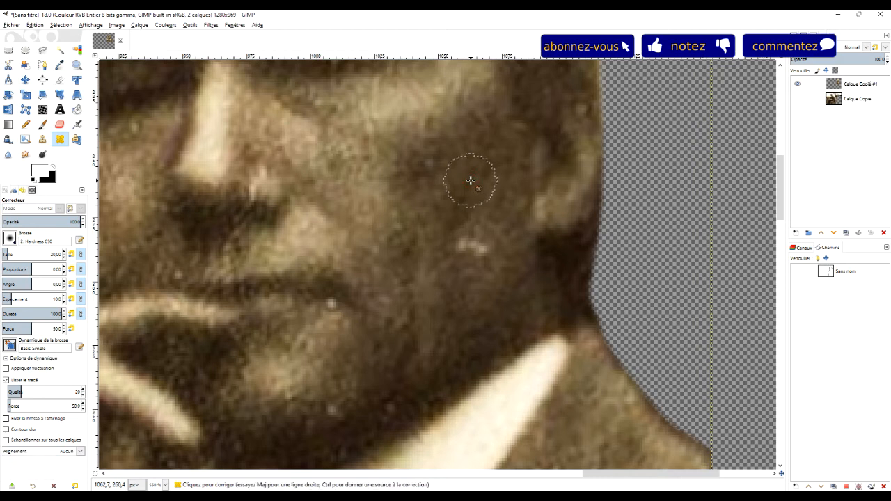
click(473, 246)
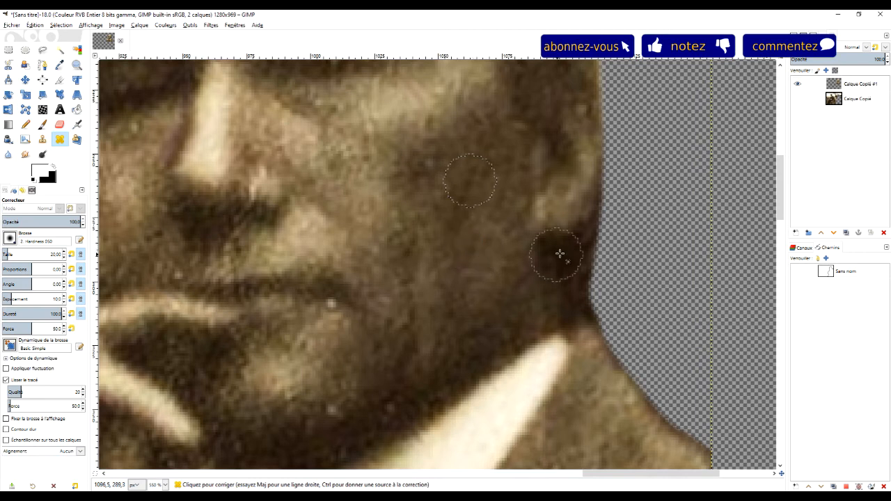
Heal the white spot on the jacket lapel below the collar, using nearby fabric as the source
scroll(470, 258, down, 7)
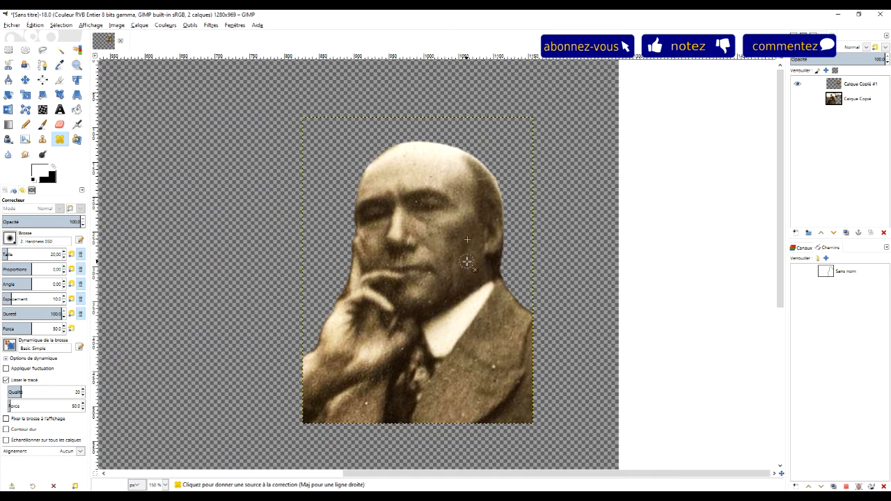
scroll(497, 371, up, 5)
scroll(497, 371, up, 1)
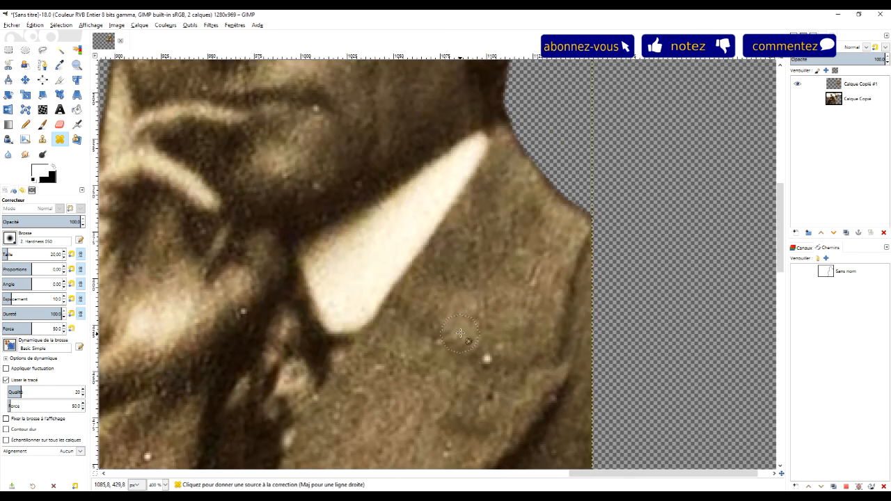
key(ctrl)
ctrl+click(466, 329)
click(488, 361)
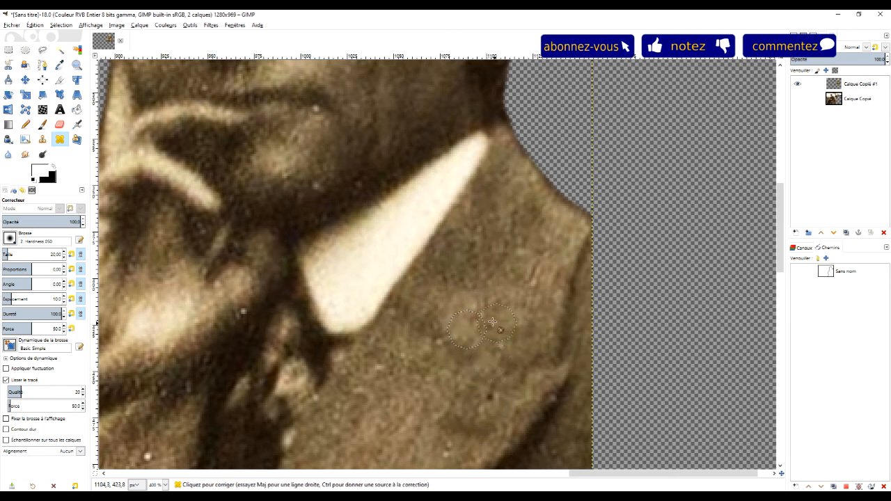
Reduce the healing brush size to 6.43 and retouch the white speck beside the corner of the mouth
scroll(504, 334, down, 3)
scroll(441, 227, up, 3)
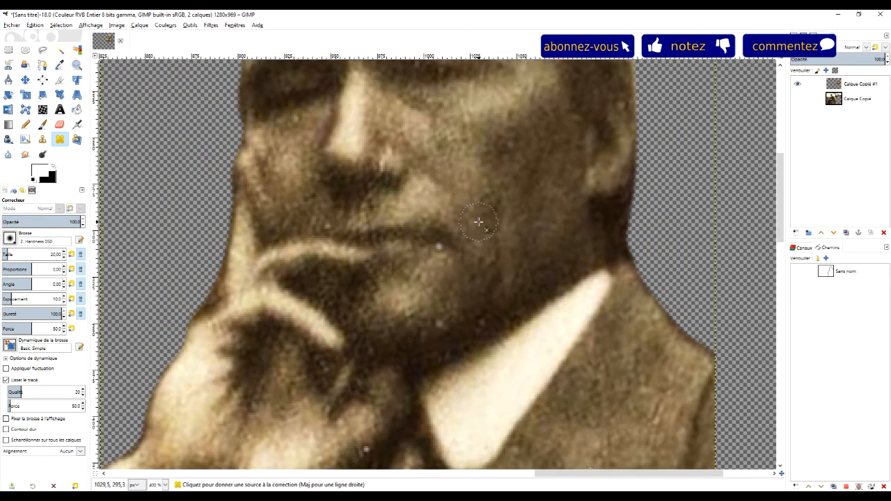
scroll(478, 221, up, 1)
drag(8, 251, 5, 254)
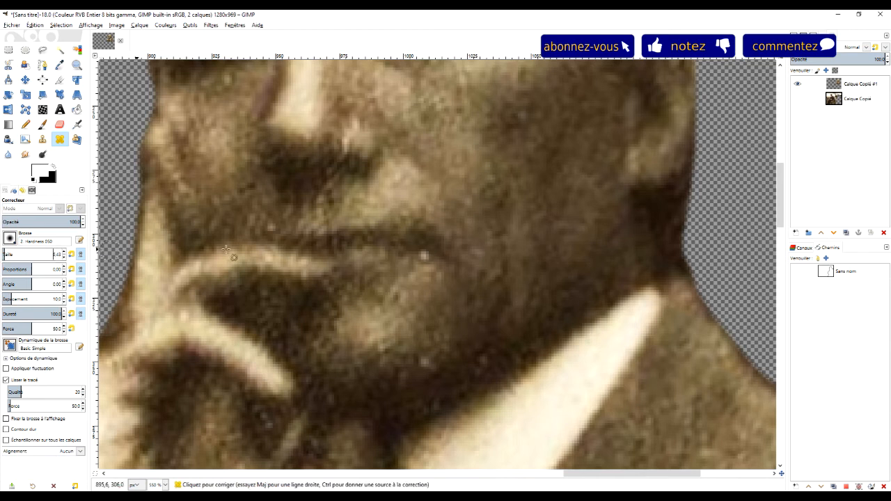
ctrl+click(409, 241)
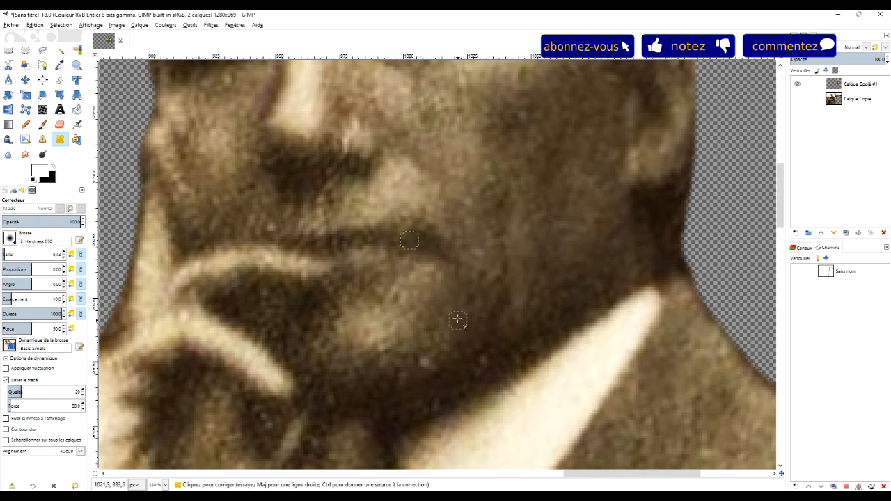
Heal the white specks on the jacket below the wrist and along the lower edge of the hand
scroll(456, 319, down, 7)
scroll(446, 438, up, 7)
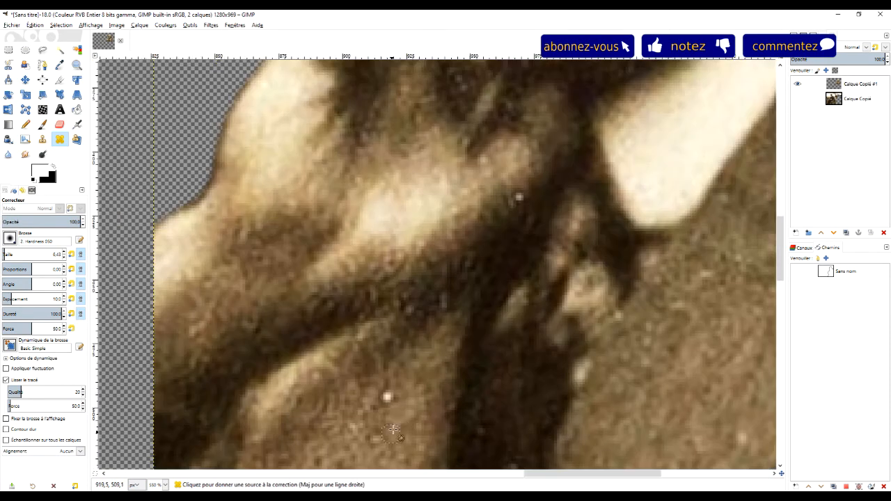
ctrl+click(398, 415)
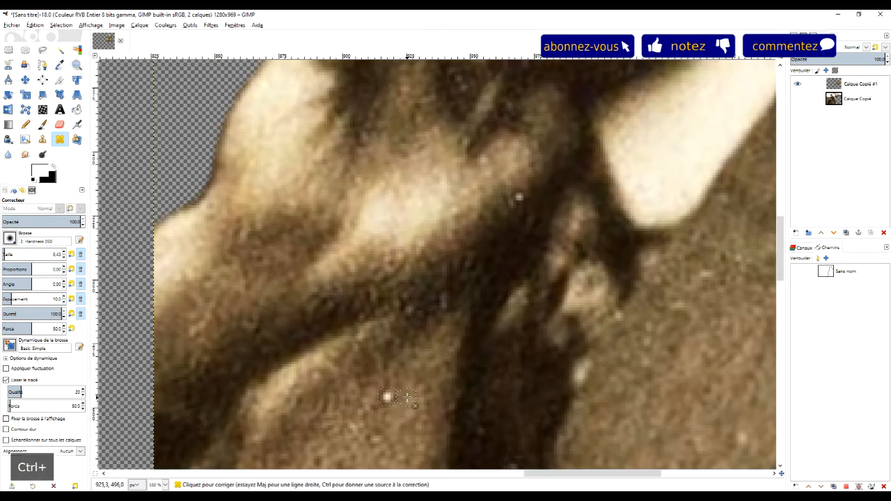
scroll(388, 398, down, 3)
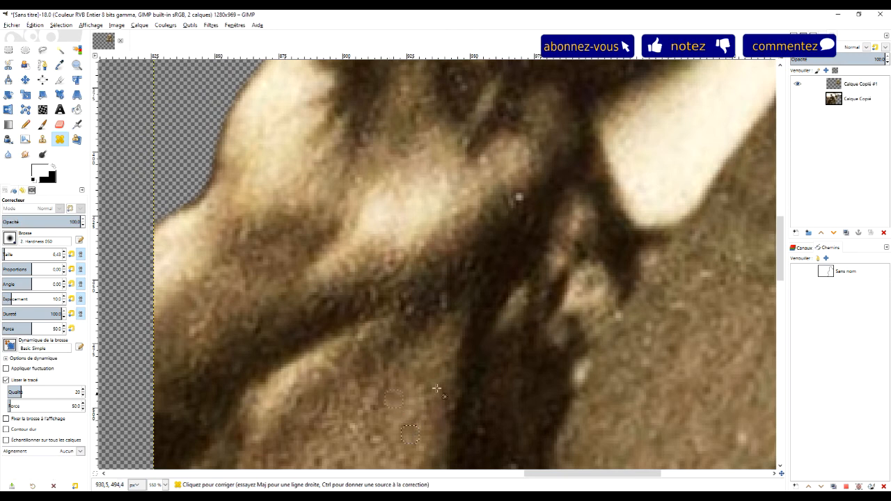
scroll(696, 369, down, 4)
scroll(636, 307, up, 4)
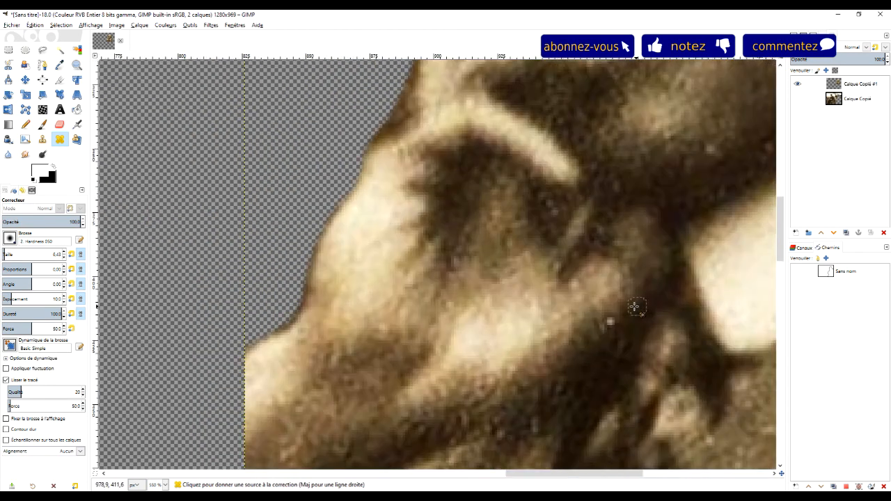
ctrl+click(581, 332)
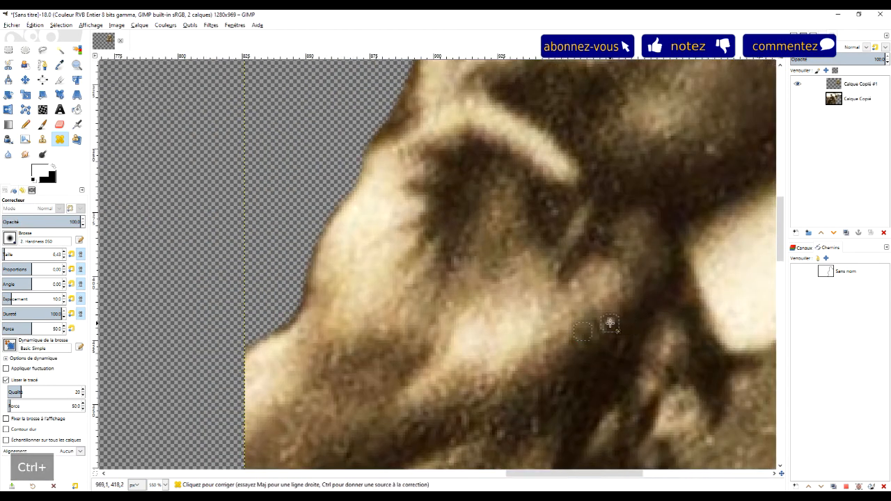
click(604, 330)
Heal the pale specks along the edge of the tie and on the adjoining jacket fabric
scroll(699, 335, down, 1)
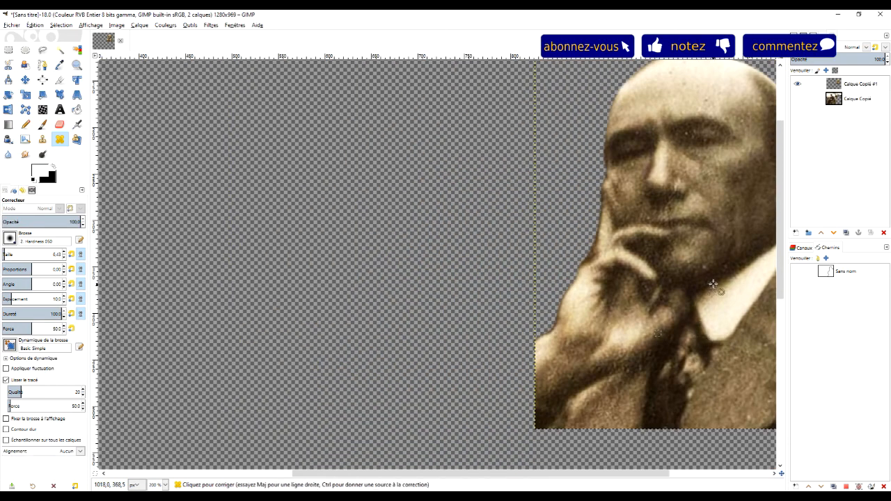
drag(699, 335, 551, 401)
scroll(583, 408, down, 3)
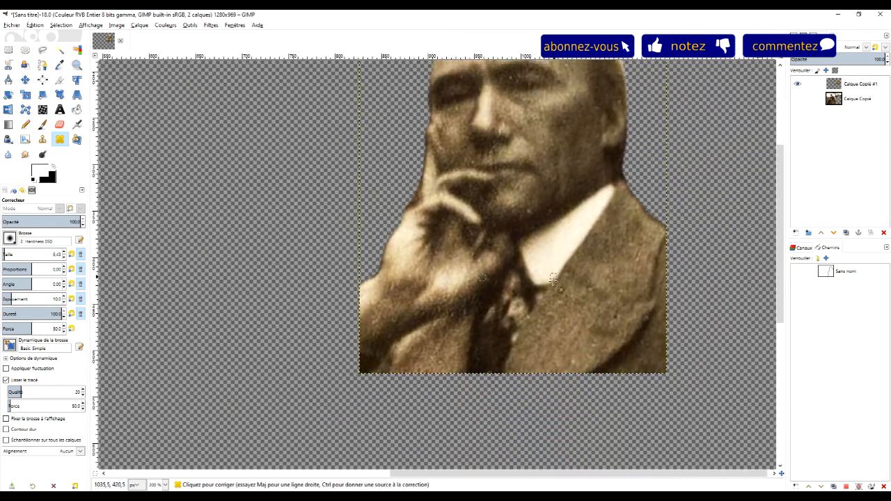
ctrl+scroll(583, 409, up, 3)
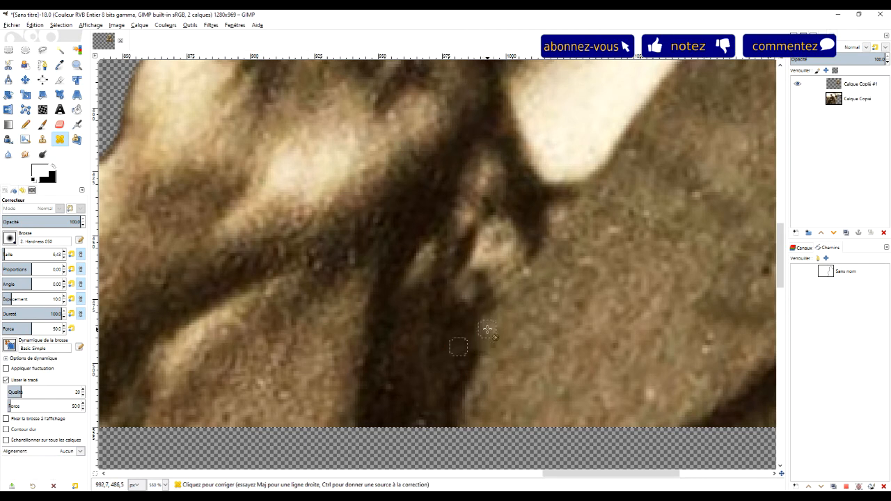
key(ctrl)
ctrl+click(474, 368)
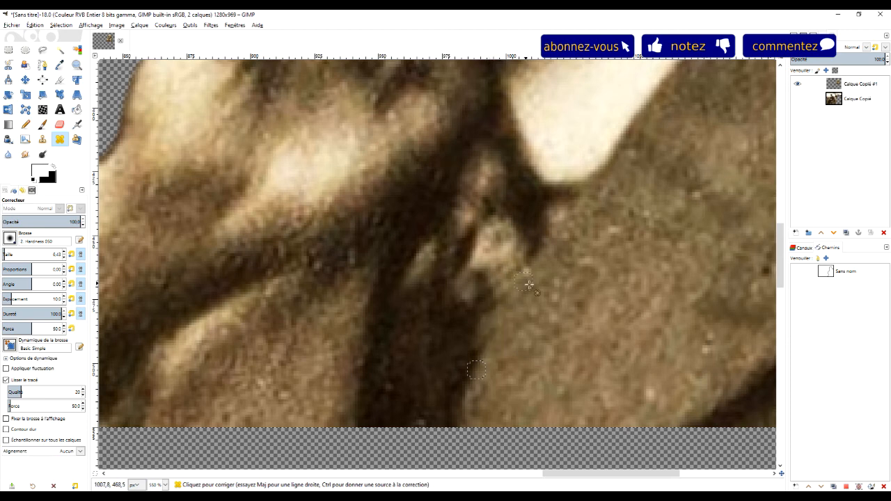
scroll(566, 302, down, 3)
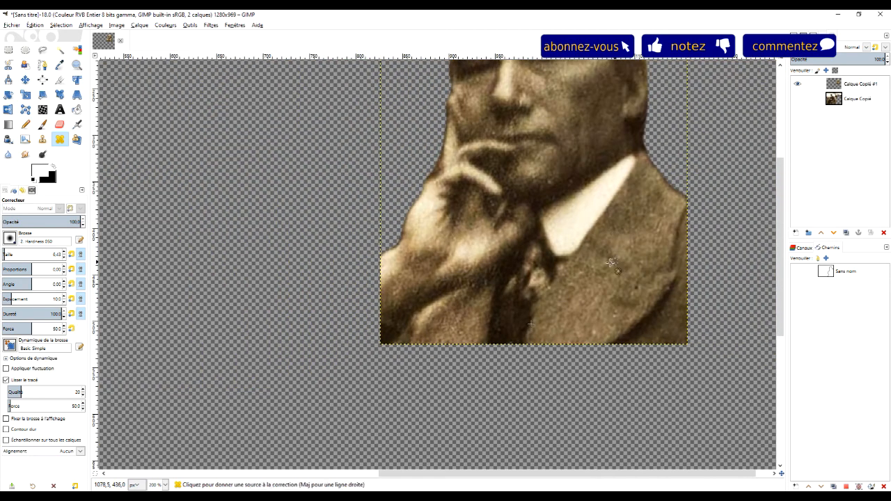
scroll(616, 263, up, 5)
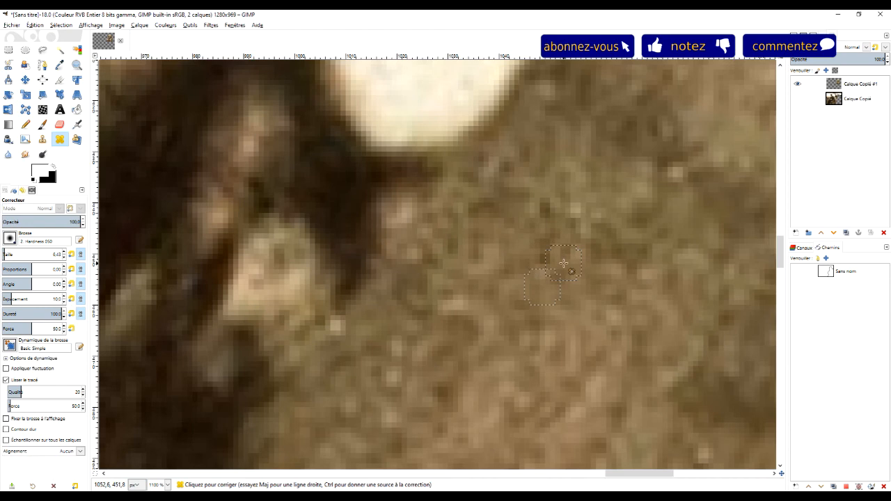
Heal the light mark beside the nostril and the white speck in the eye socket next to the nose bridge
scroll(515, 244, down, 6)
scroll(505, 187, up, 4)
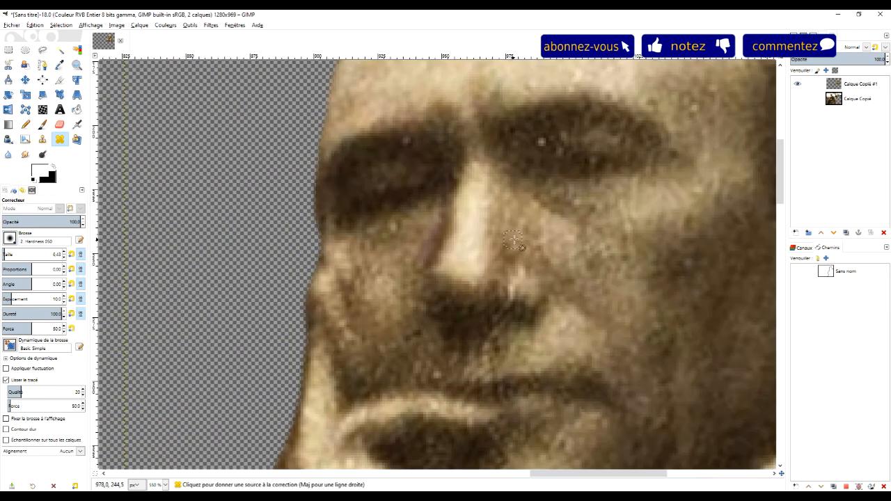
ctrl+click(541, 262)
ctrl+click(527, 293)
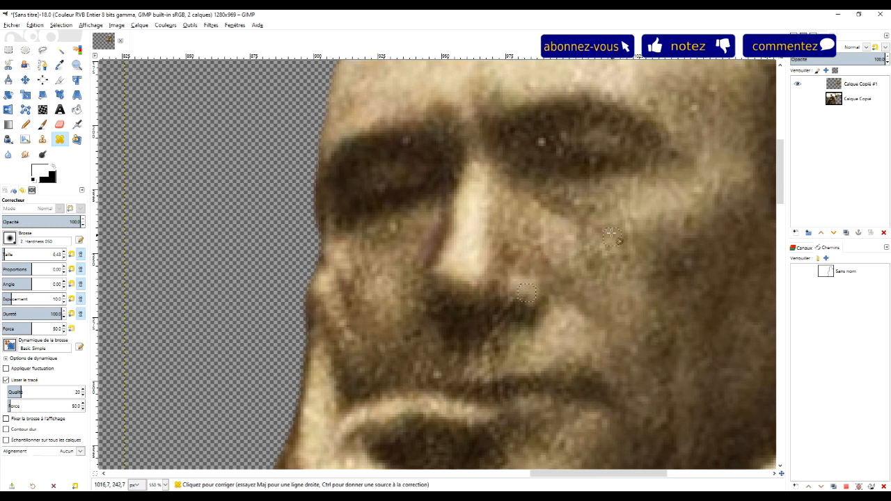
ctrl+click(568, 134)
click(544, 142)
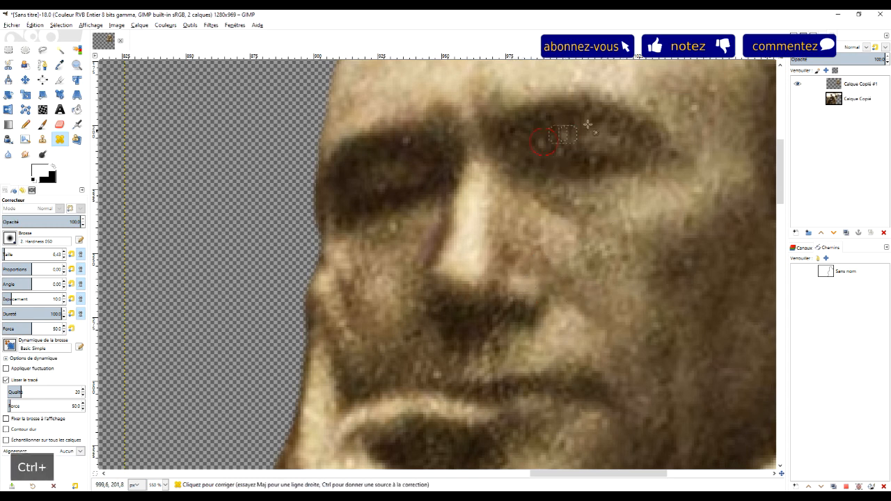
click(539, 145)
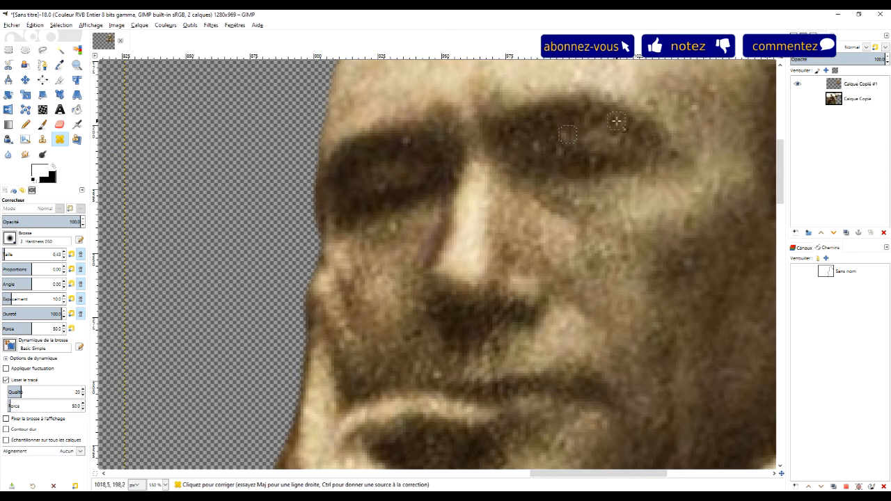
ctrl+click(547, 127)
Heal the small white speck on the underside of the chin, sampling the dark skin beside it
scroll(633, 157, down, 6)
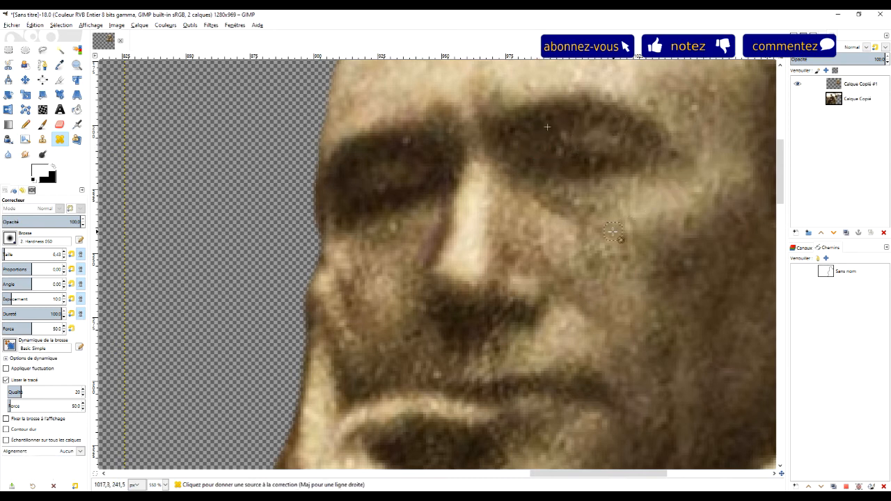
scroll(616, 325, up, 7)
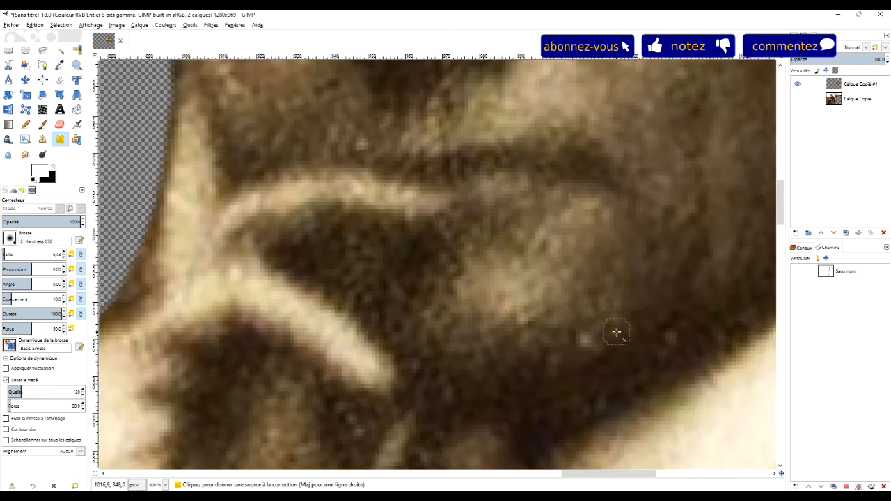
ctrl+click(615, 333)
click(586, 342)
scroll(623, 308, down, 4)
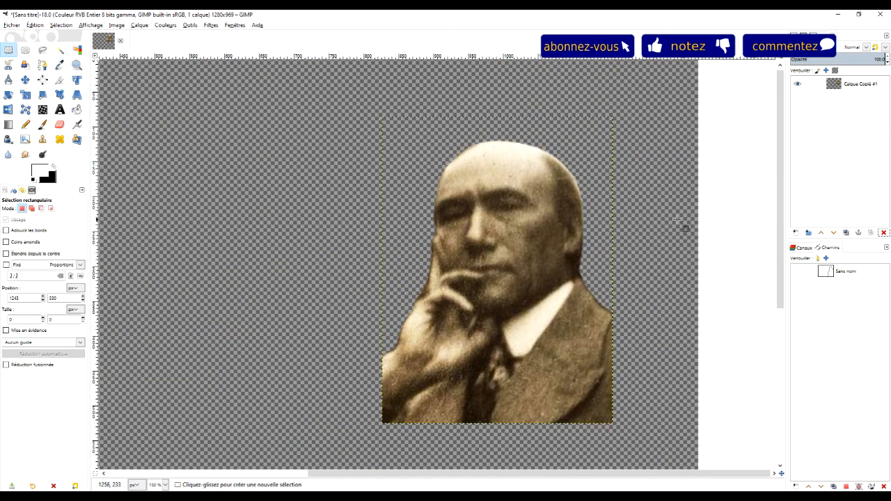
Crop the whole image to its content so the canvas fits tightly around the bust
drag(663, 197, 642, 192)
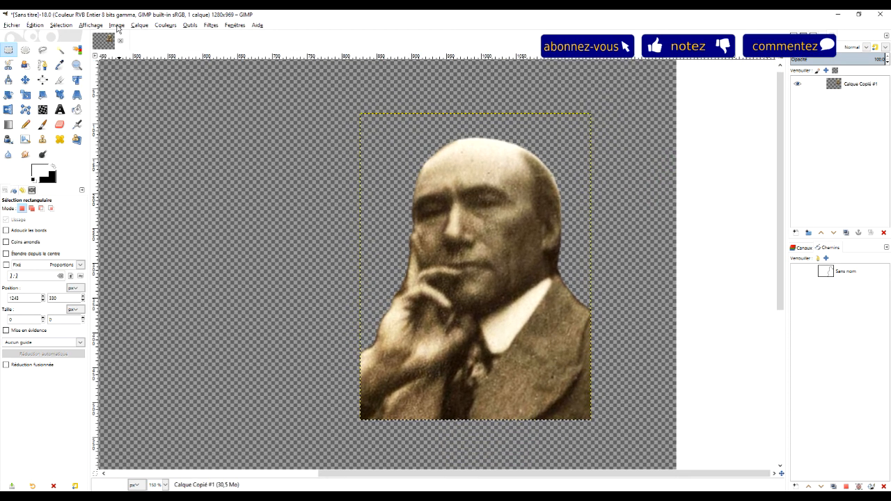
click(116, 26)
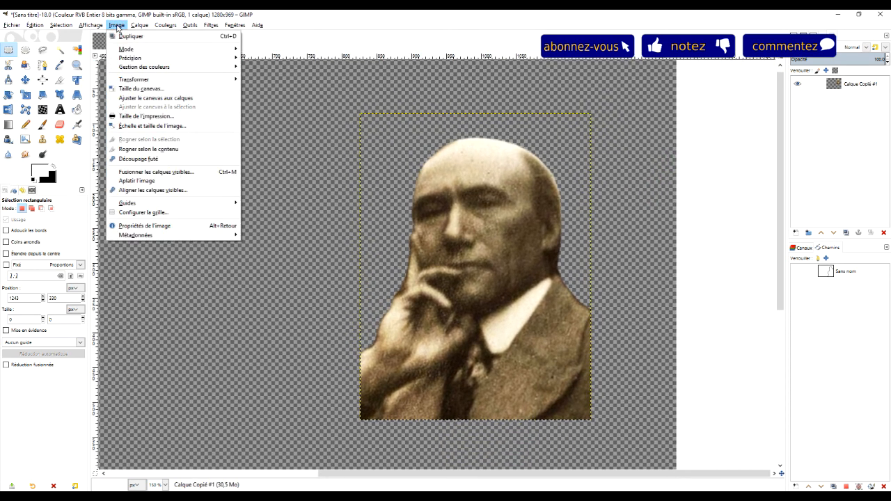
click(159, 149)
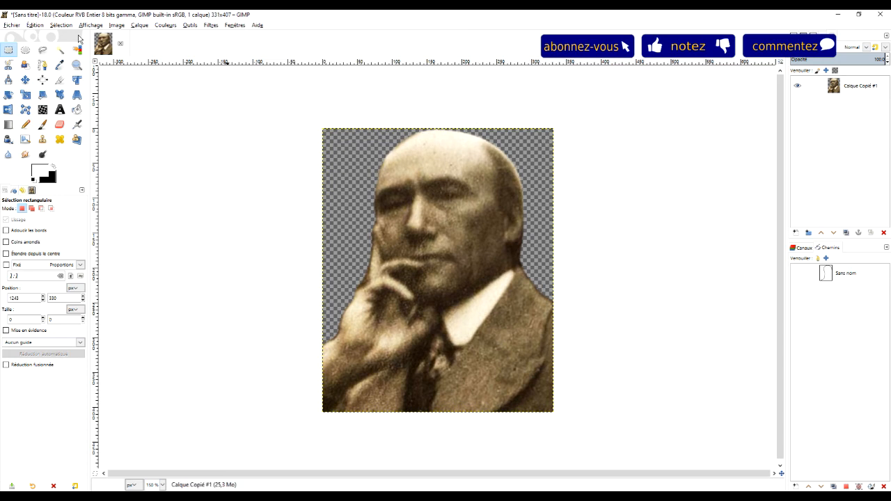
Begin exporting the cropped portrait and change the export file's extension from jpg to png
click(9, 26)
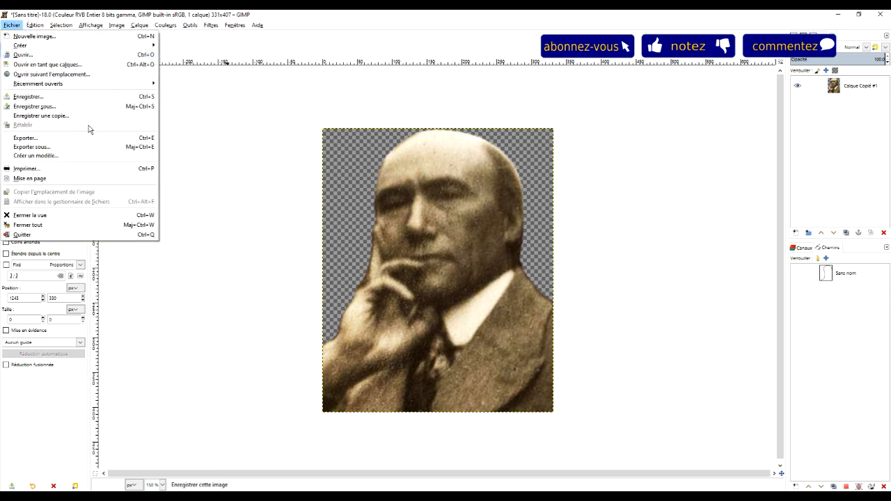
click(31, 147)
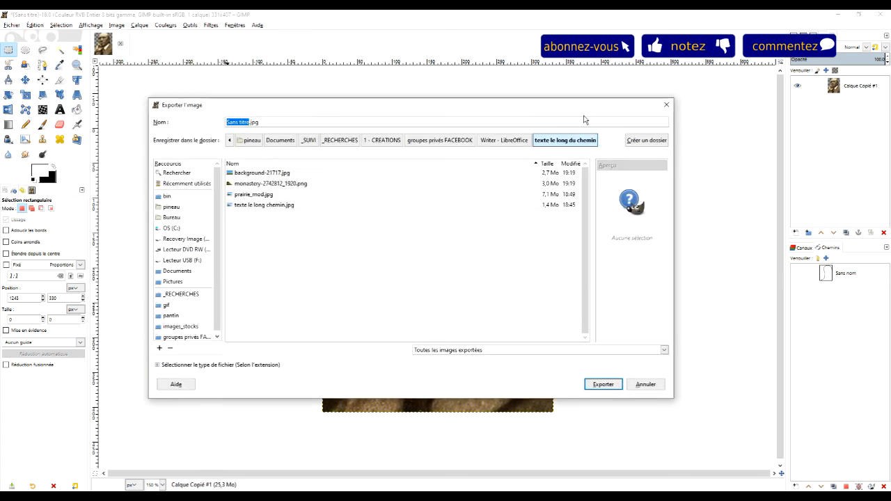
click(261, 122)
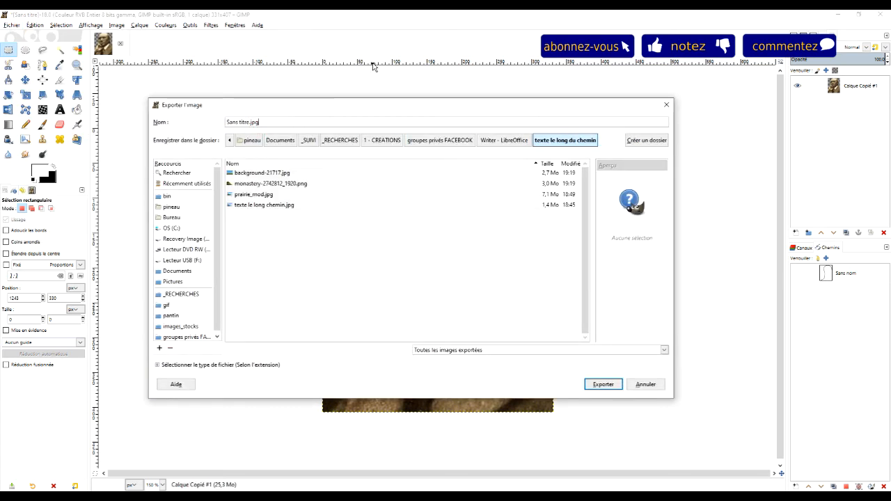
key(BackSpace)
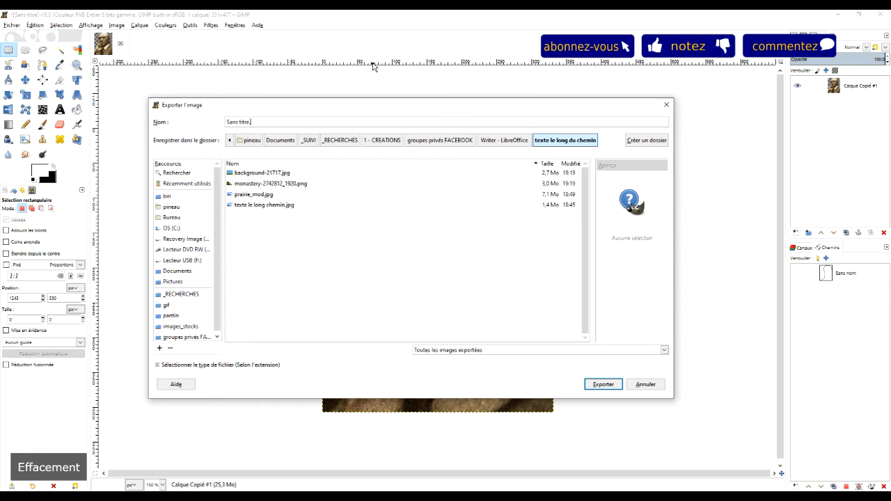
text(png)
Name the export file andre_gide.png and export it to the current folder with the offered PNG options
key(Home)
key(shift+Right)
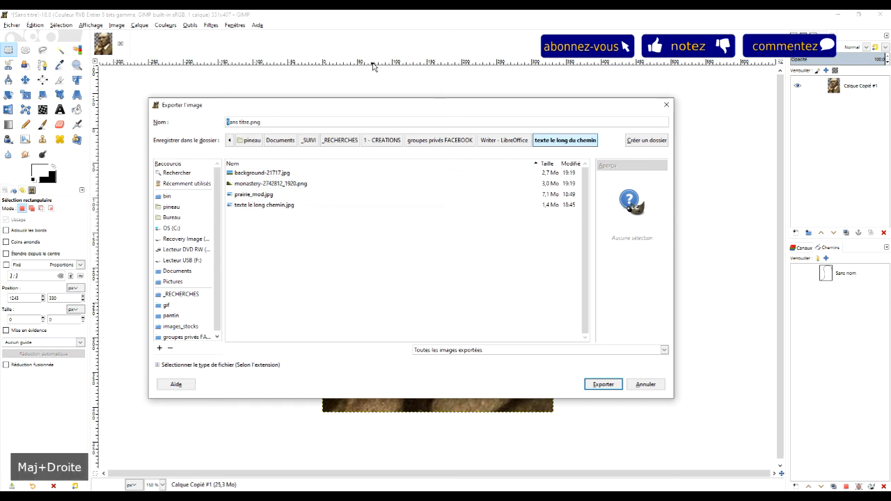
key(shift+Right)
key(shift+Right)
key(shift+Right)
key(shift+Right)
key(shift+Right)
key(shift+Right)
text(ndre_gid)
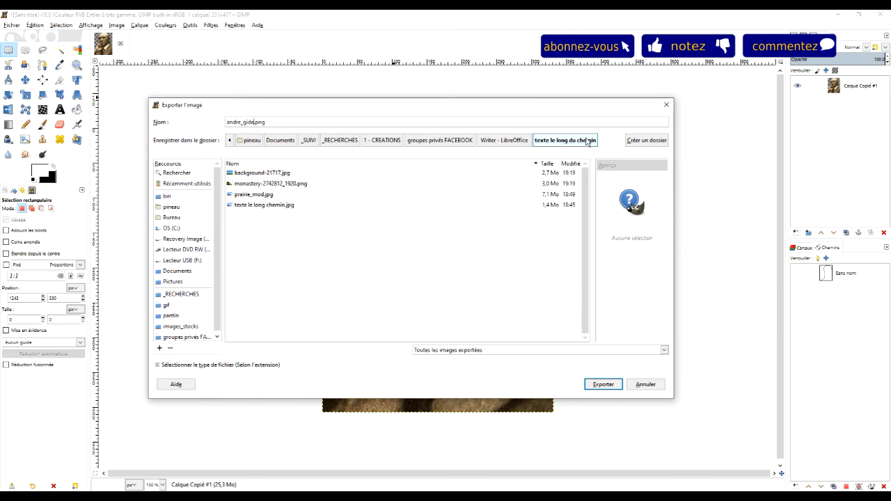
click(602, 384)
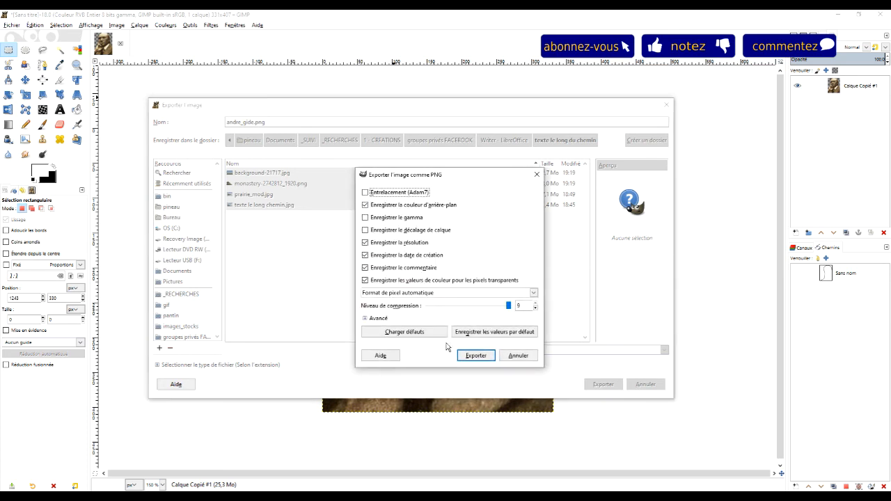
click(482, 358)
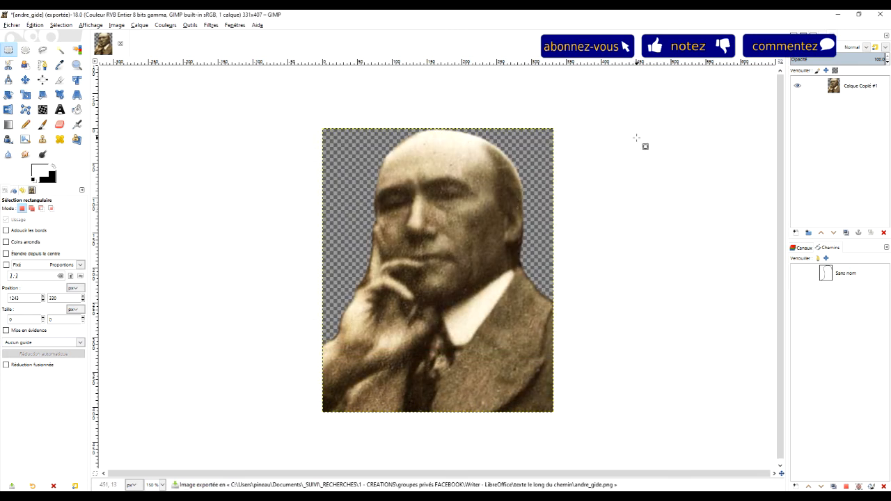
Erase the brown background fringe where the raised finger meets the hand, lowering the Eraser's opacity to about 73
scroll(380, 276, up, 2)
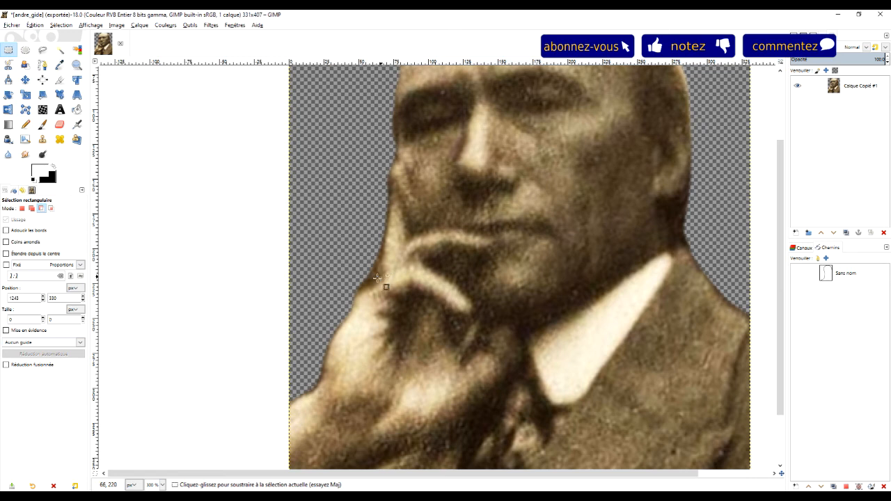
scroll(376, 276, up, 2)
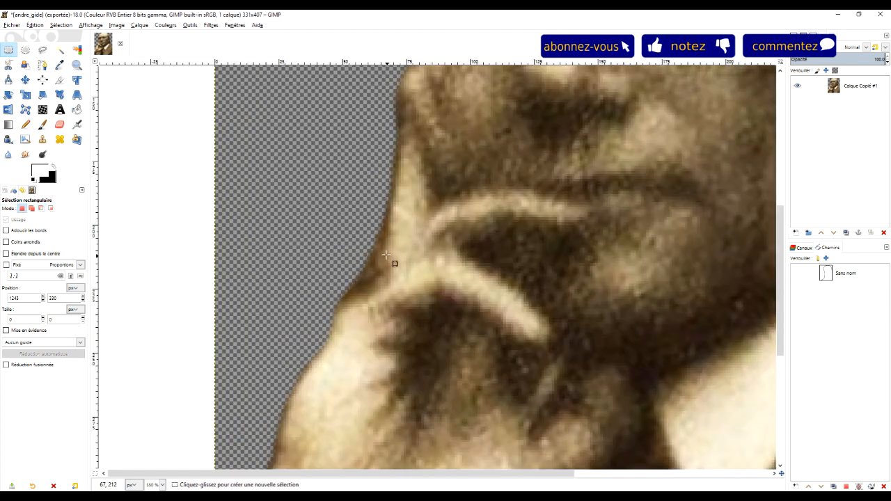
click(60, 126)
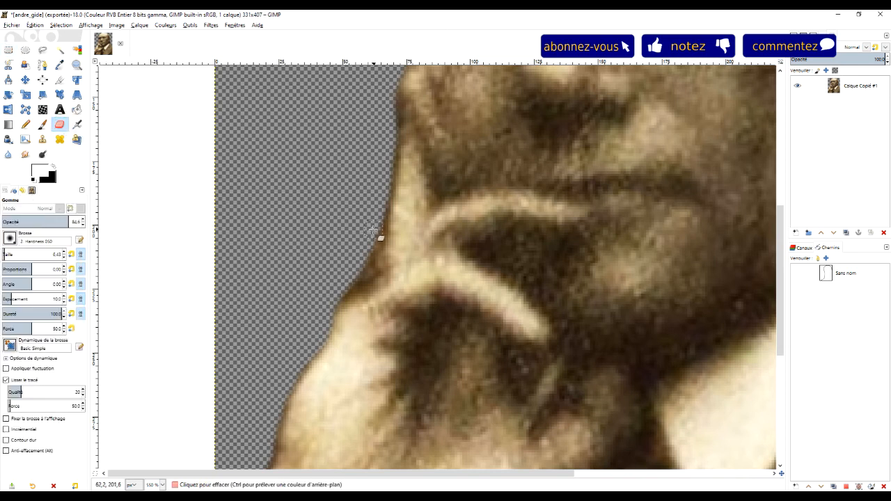
mouse_move(342, 285)
mouse_down()
mouse_move(371, 234)
mouse_move(397, 219)
mouse_up()
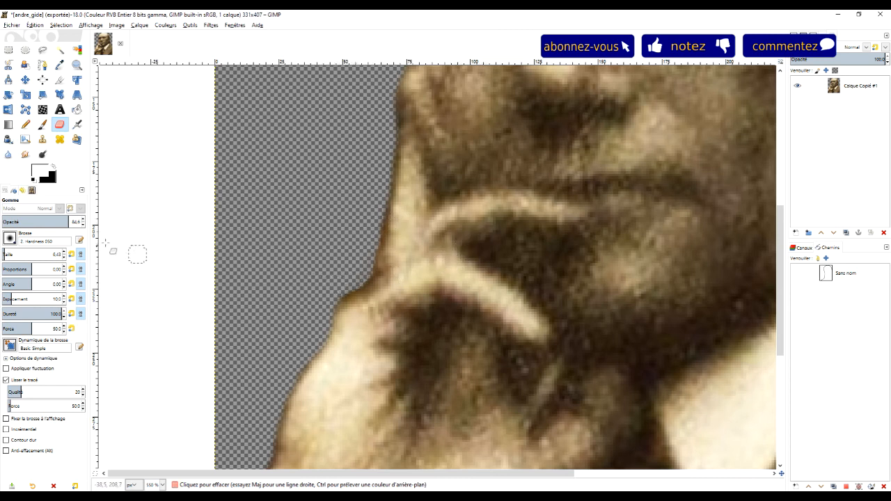
click(58, 220)
mouse_move(331, 303)
mouse_down()
mouse_move(360, 286)
mouse_move(375, 242)
mouse_up()
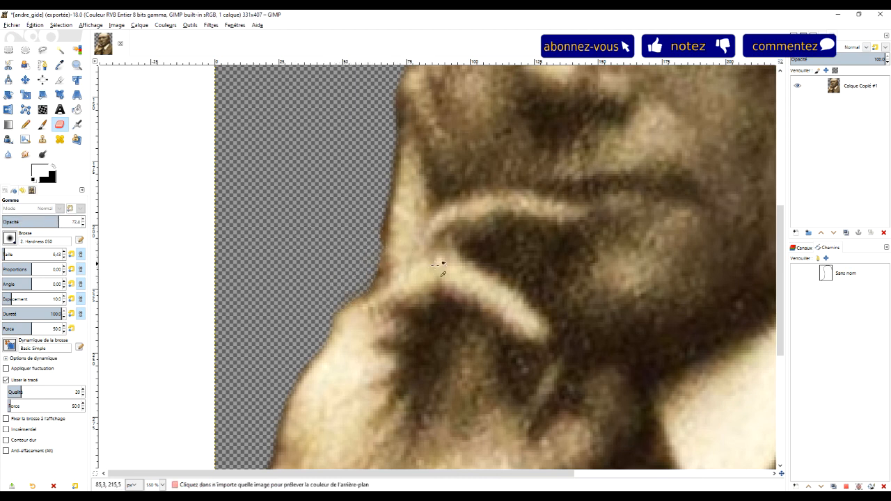
Erase the small brown bump left along the outer edge of the raised finger, using a straight eraser line
scroll(442, 265, down, 5)
scroll(393, 322, up, 6)
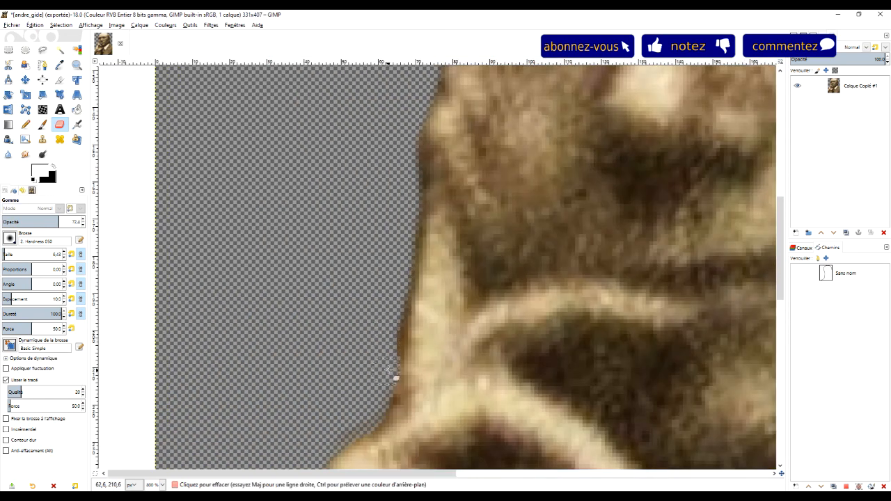
key(shift)
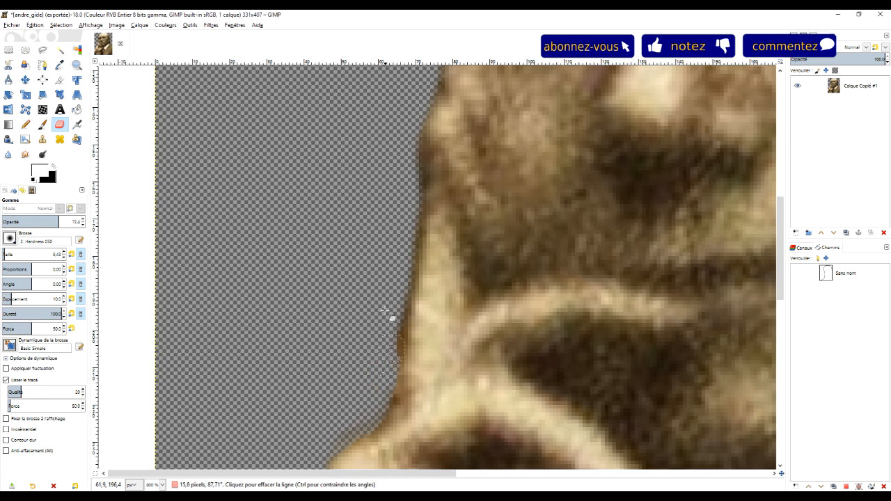
shift+click(398, 280)
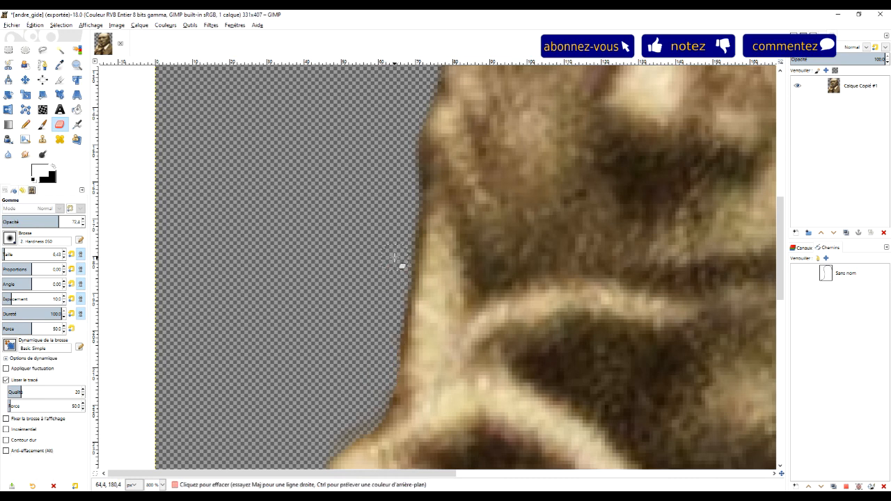
shift+click(383, 382)
Examine the cutout's edges around the neck, shoulder, head and hand for leftover background fringe
scroll(434, 328, down, 4)
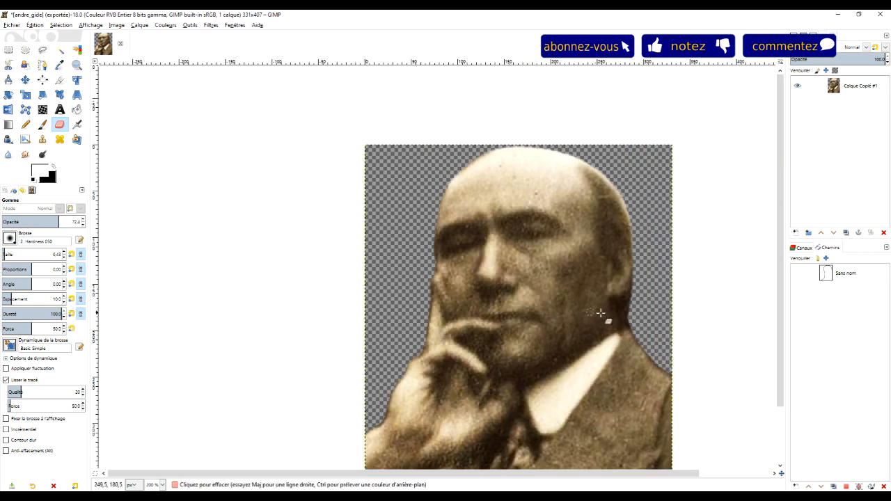
drag(592, 315, 394, 298)
scroll(411, 260, up, 3)
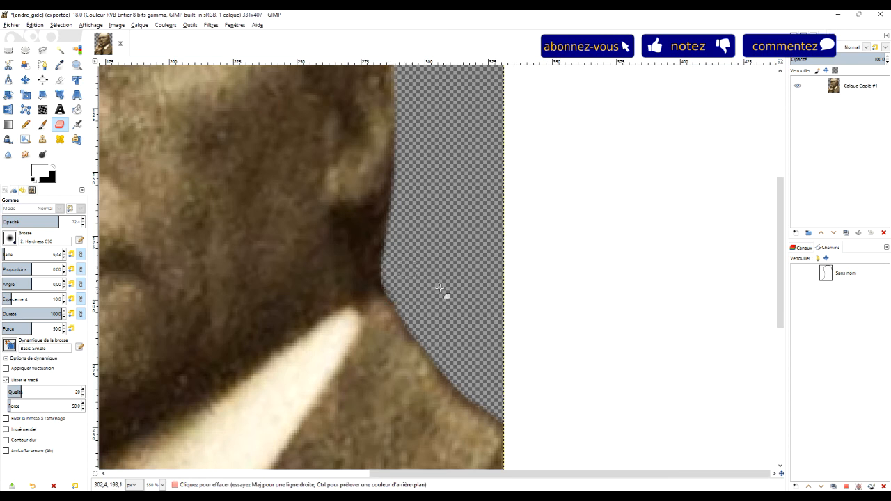
scroll(439, 287, down, 4)
scroll(327, 331, up, 2)
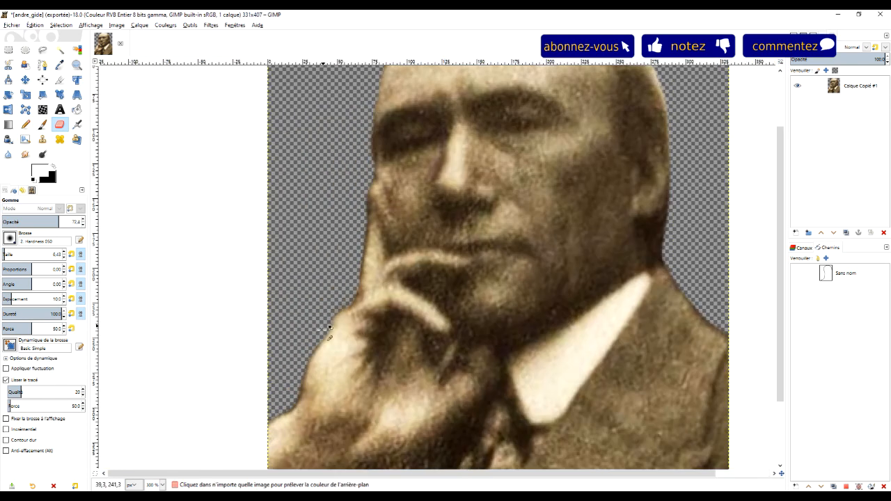
scroll(298, 407, up, 2)
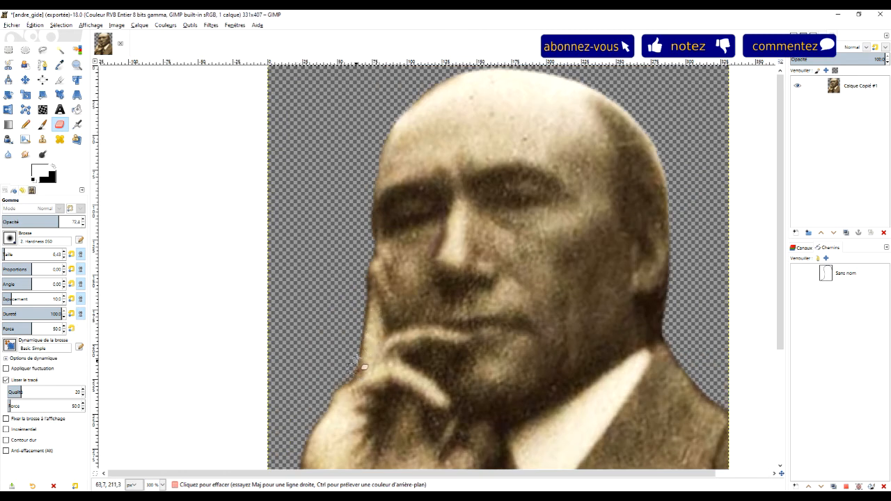
scroll(453, 306, down, 5)
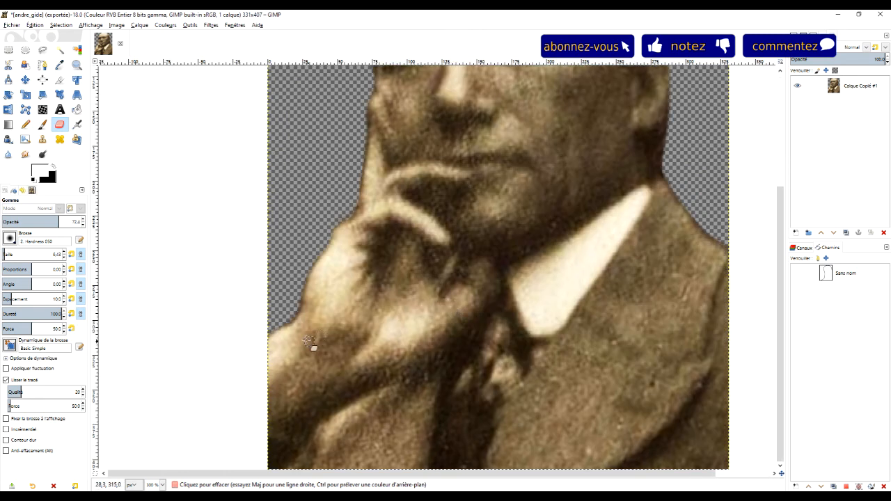
Clean up the cutout's edge along the wrist and at the junction of the raised finger and hand with the Eraser
scroll(308, 341, up, 3)
mouse_move(275, 309)
mouse_down()
mouse_move(306, 282)
mouse_move(313, 262)
mouse_up()
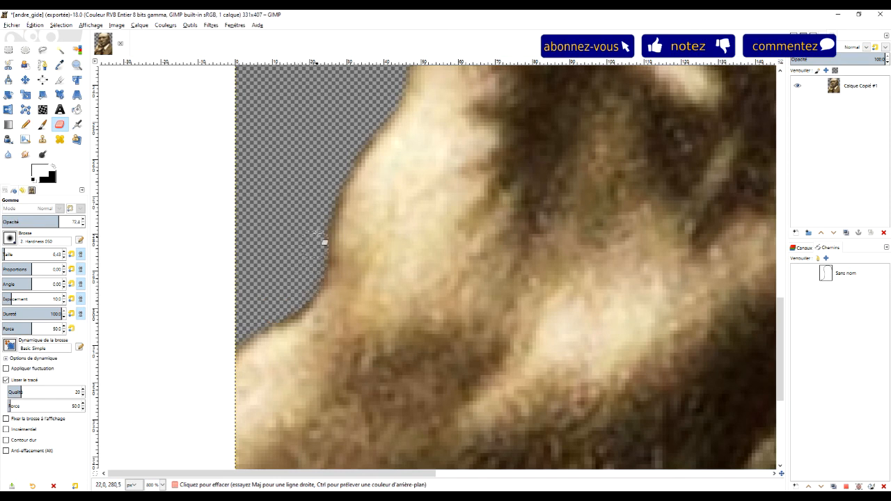
scroll(499, 230, down, 4)
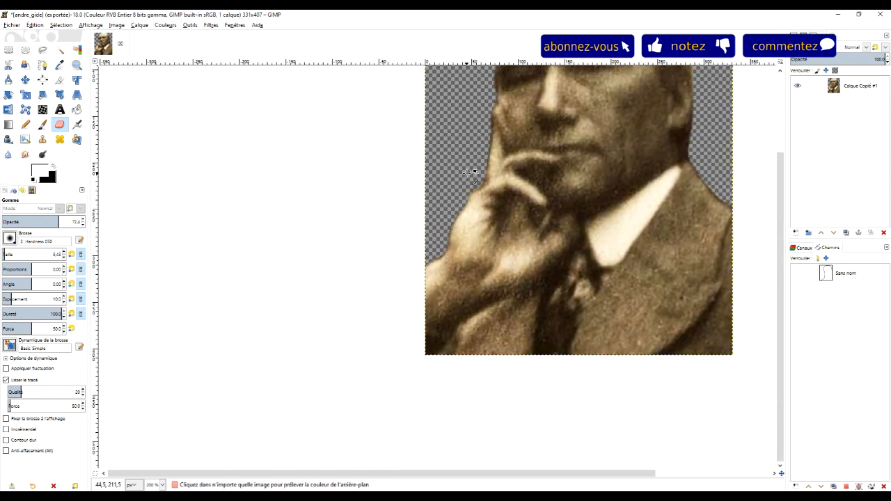
scroll(533, 155, up, 6)
mouse_move(443, 269)
mouse_down()
mouse_move(438, 288)
mouse_move(383, 341)
mouse_move(308, 371)
mouse_up()
scroll(485, 176, down, 5)
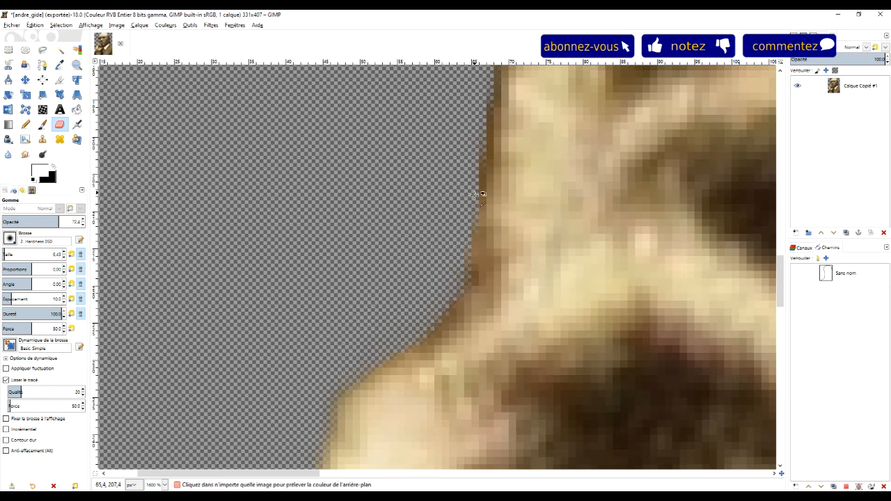
scroll(487, 181, up, 5)
drag(435, 254, 434, 179)
scroll(503, 213, down, 8)
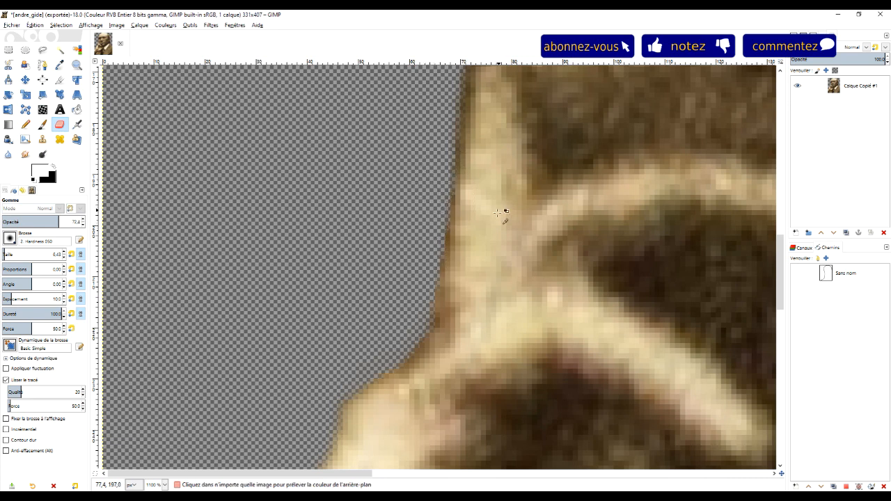
scroll(578, 216, up, 3)
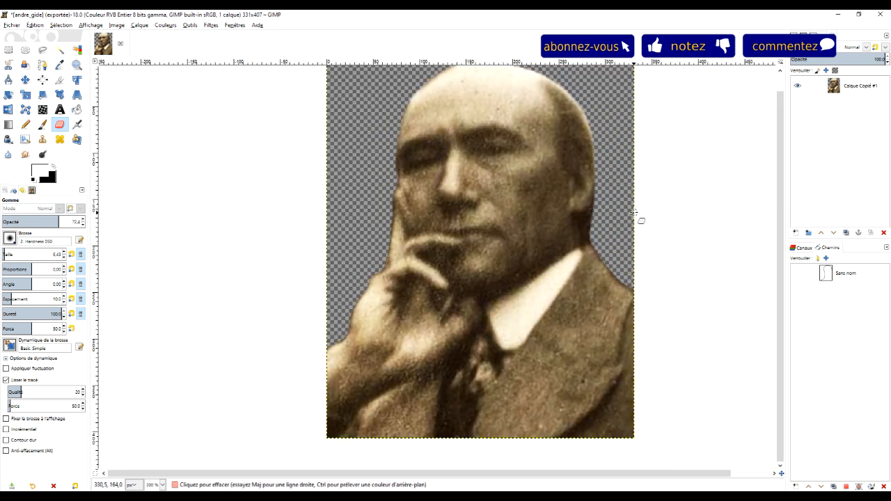
mouse_move(550, 207)
mouse_down()
mouse_move(531, 256)
mouse_move(515, 210)
mouse_up()
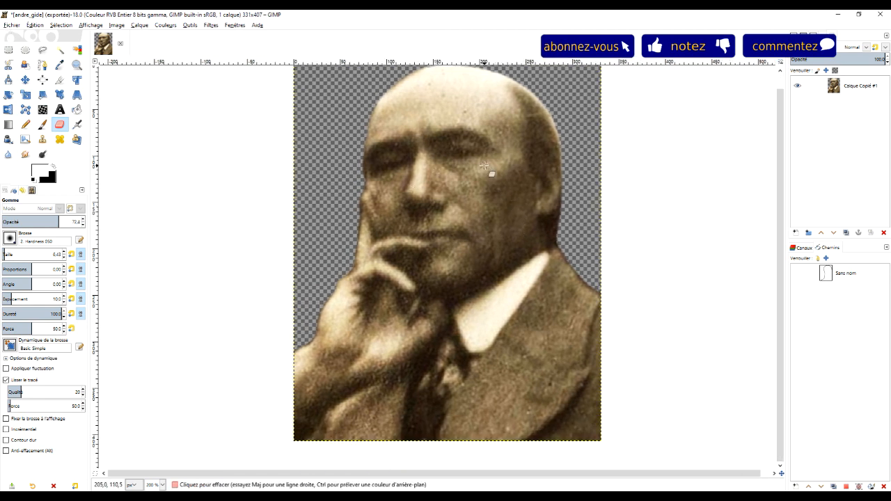
Export the cleaned-up portrait again, overwriting andre_gide.png
click(10, 26)
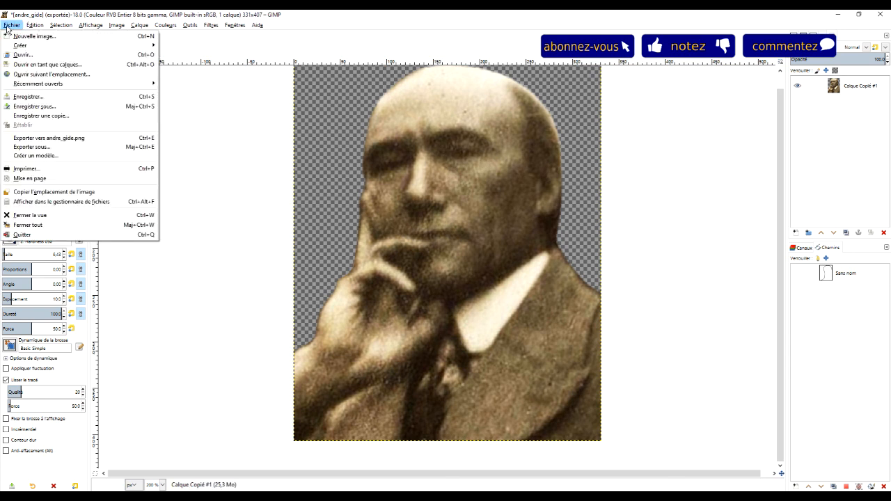
click(67, 139)
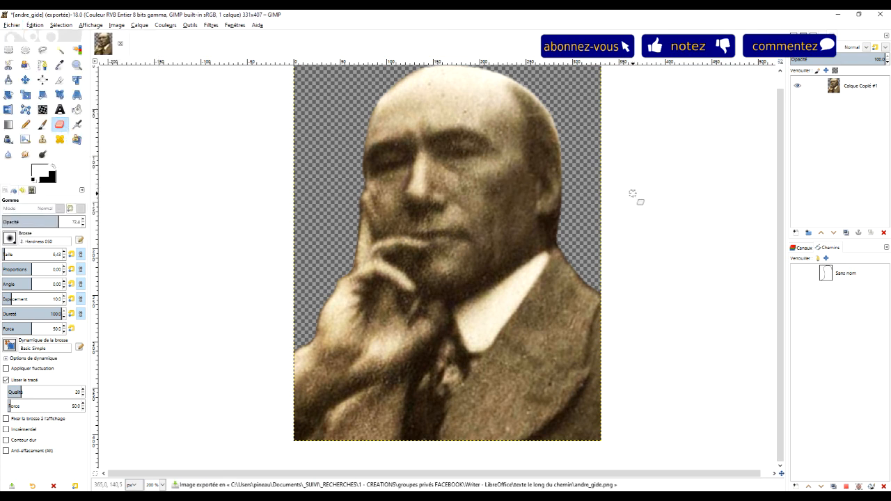
drag(640, 175, 632, 189)
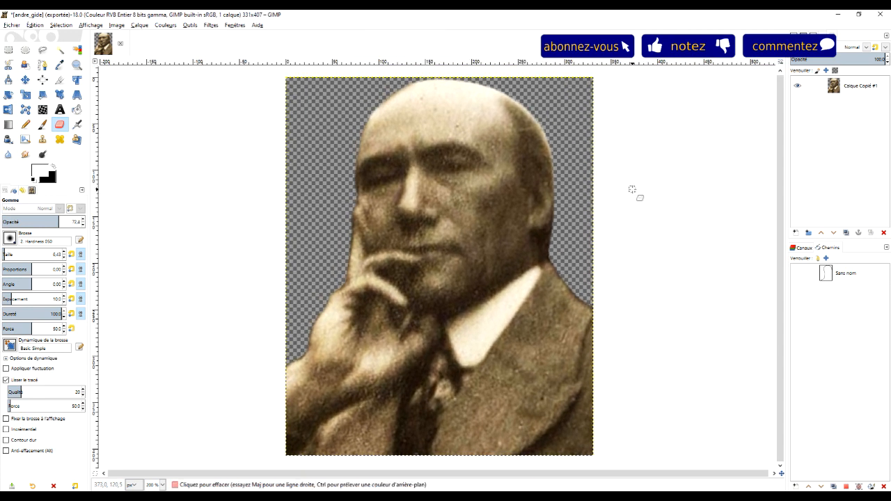